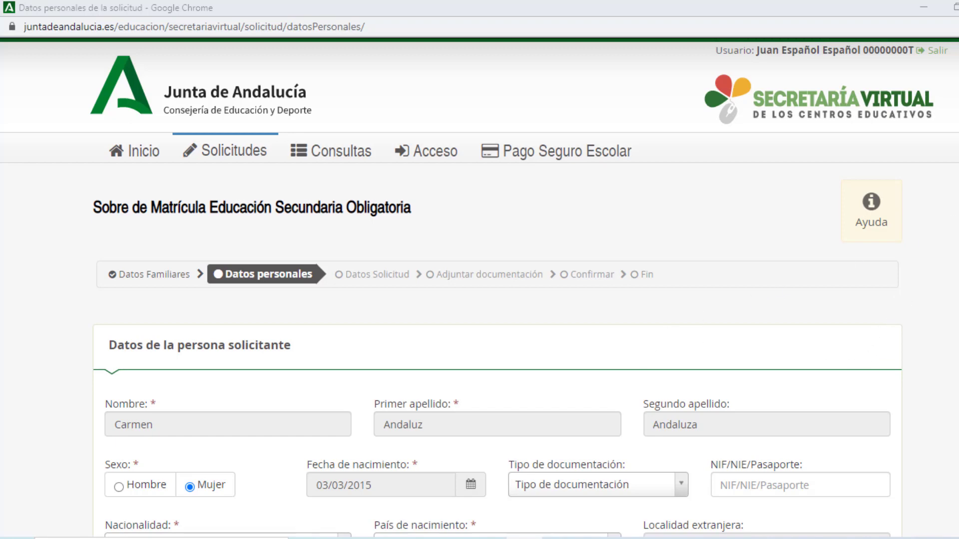
Step: Review the applicant's personal data, both legal representatives' details and the family situation section of the enrolment envelope
scroll(479, 288, "down", 1)
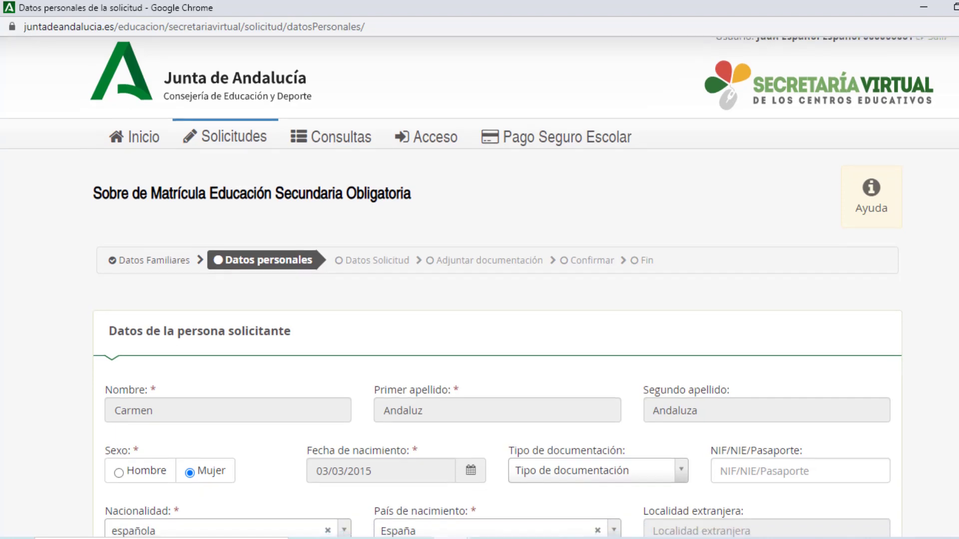
scroll(479, 288, "down", 3)
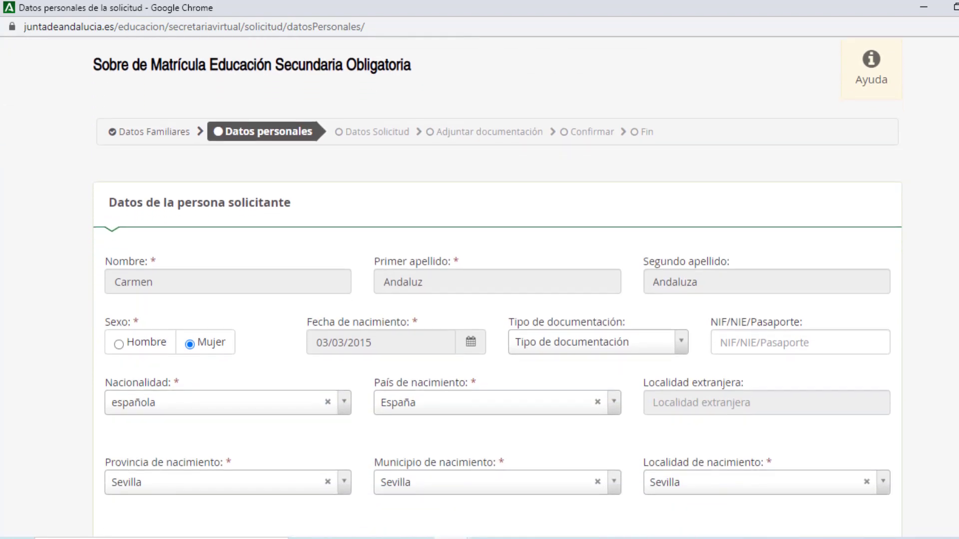
scroll(479, 287, "down", 2)
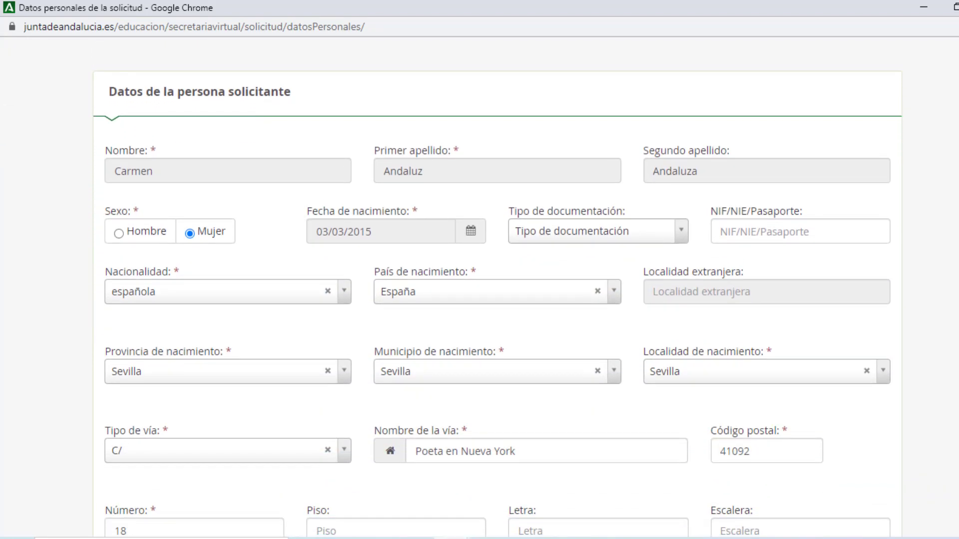
scroll(480, 287, "down", 3)
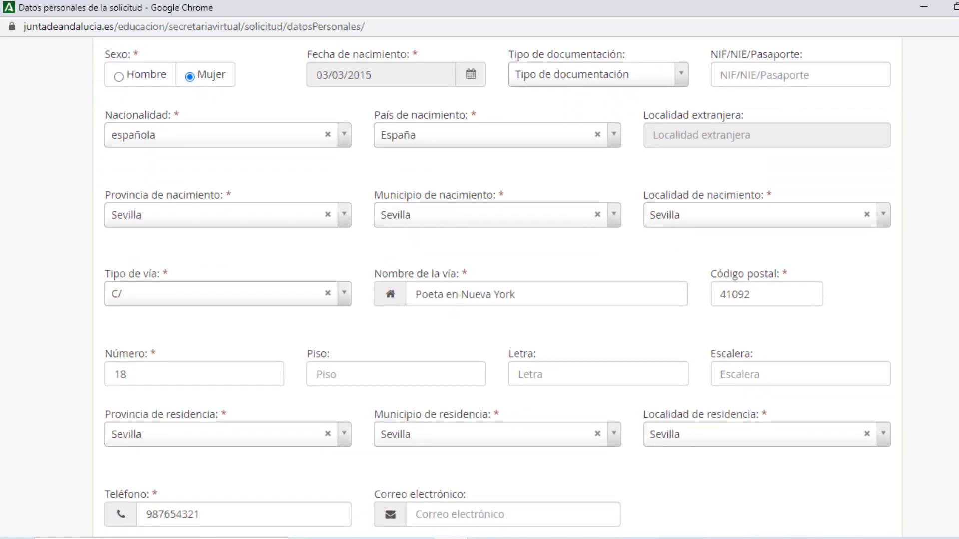
scroll(480, 287, "down", 3)
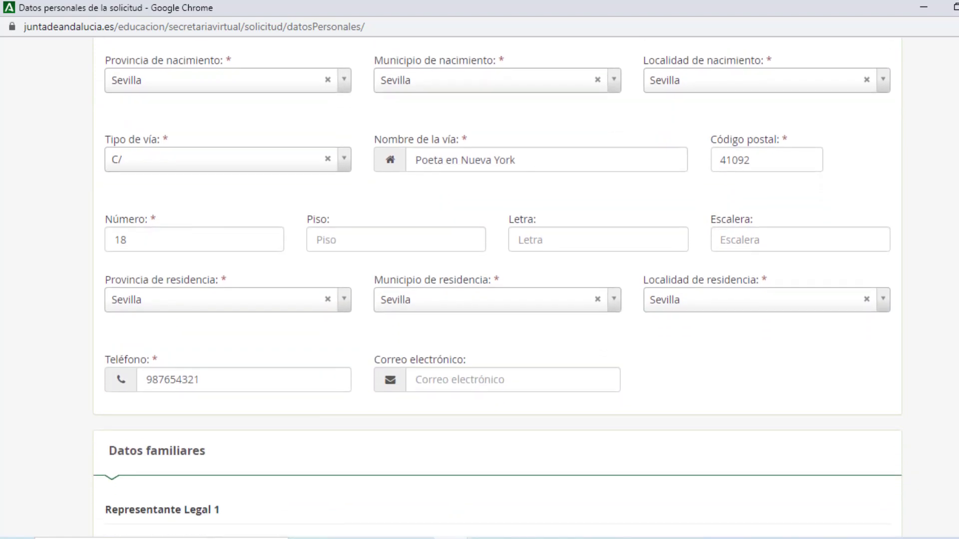
scroll(480, 287, "down", 1)
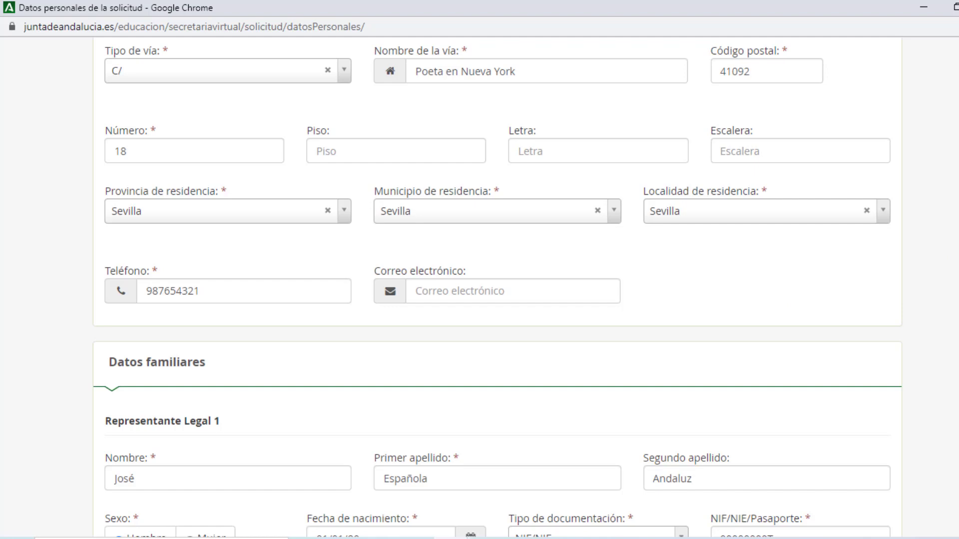
scroll(497, 287, "down", 2)
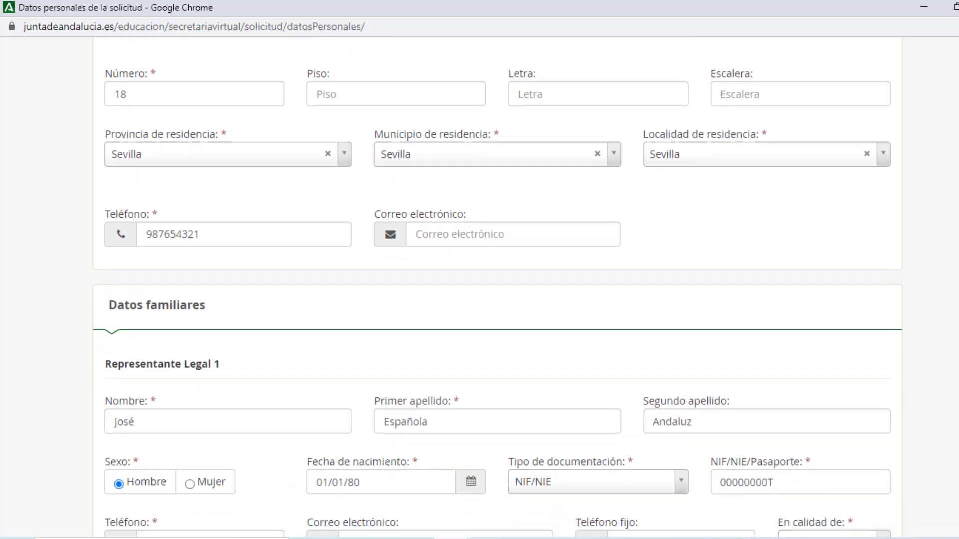
scroll(497, 287, "down", 1)
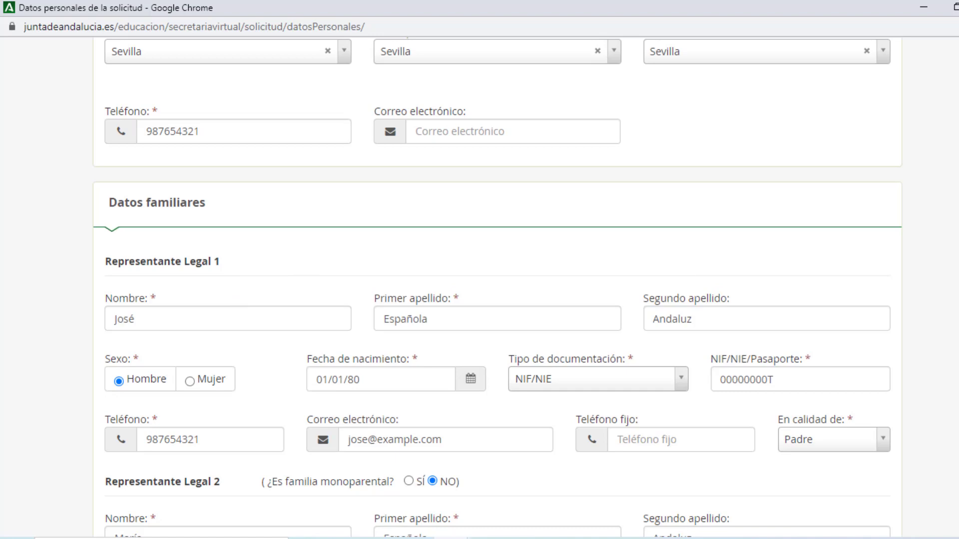
scroll(498, 288, "down", 2)
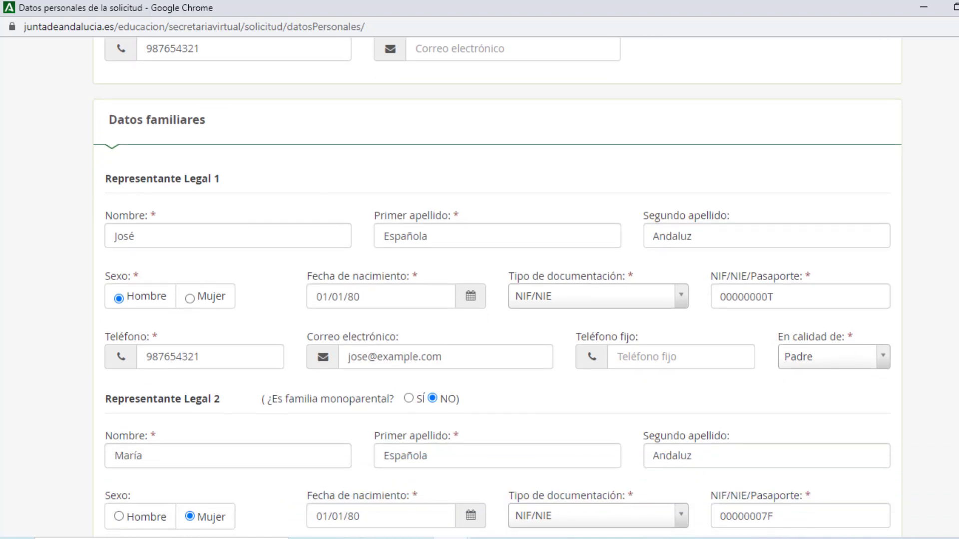
scroll(497, 288, "down", 3)
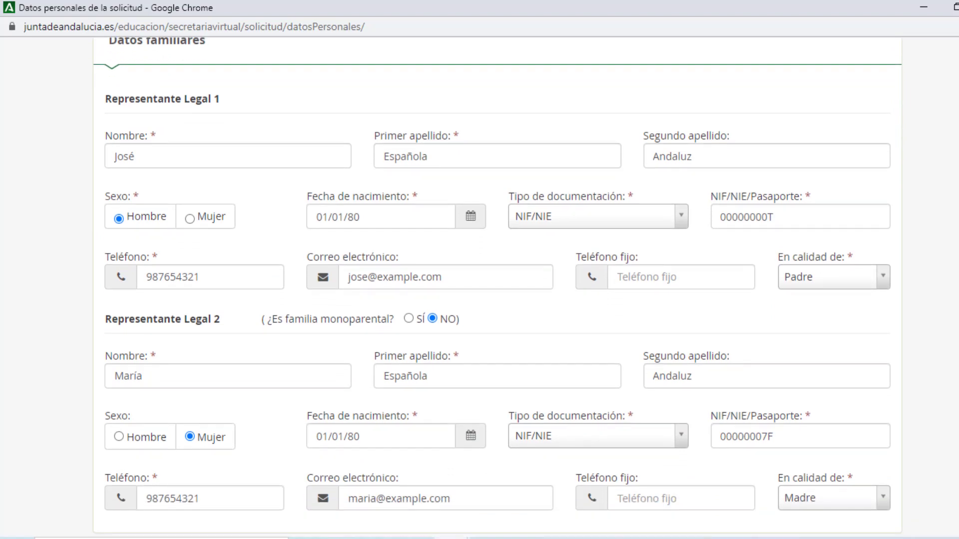
scroll(498, 289, "down", 1)
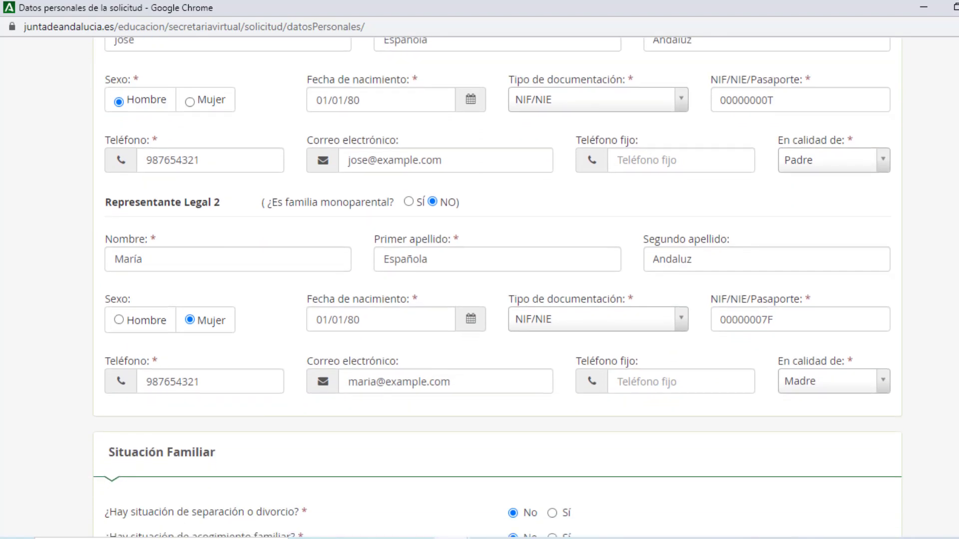
scroll(498, 289, "down", 3)
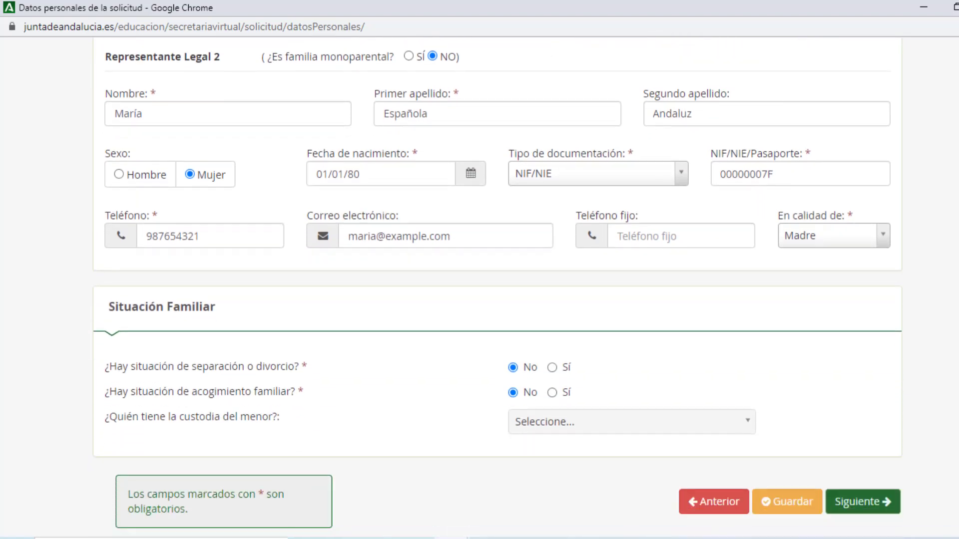
Step: Finish the personal data stage and continue to the application data stage
scroll(497, 288, "down", 1)
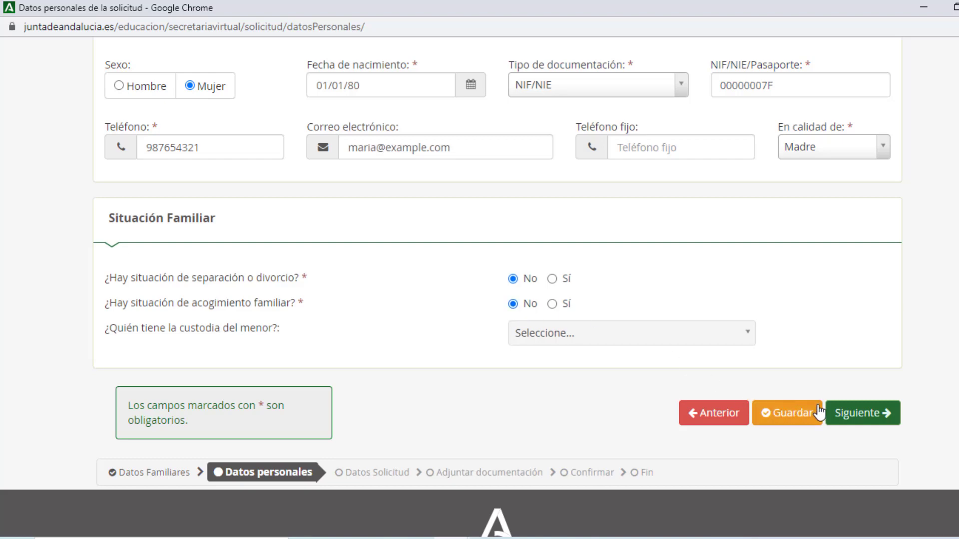
left_click(841, 416)
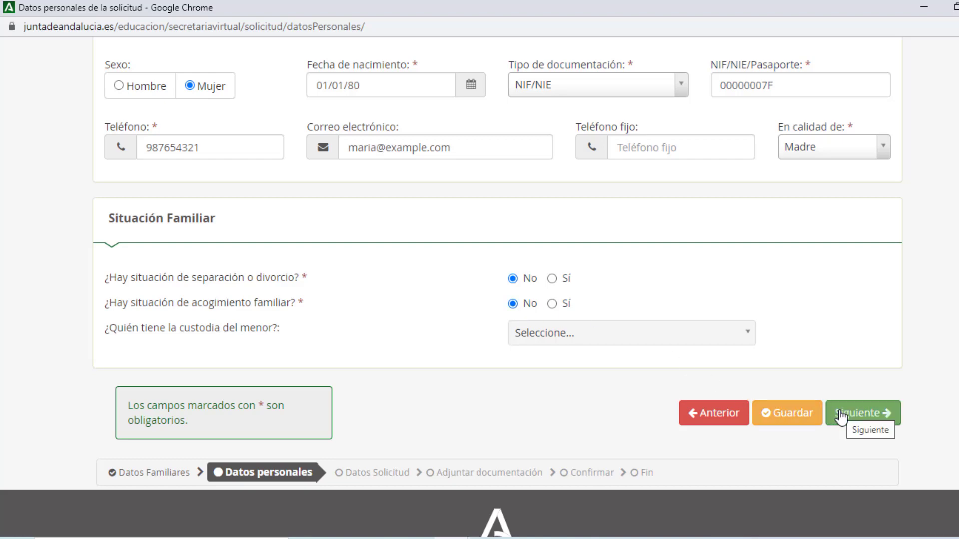
left_click(841, 416)
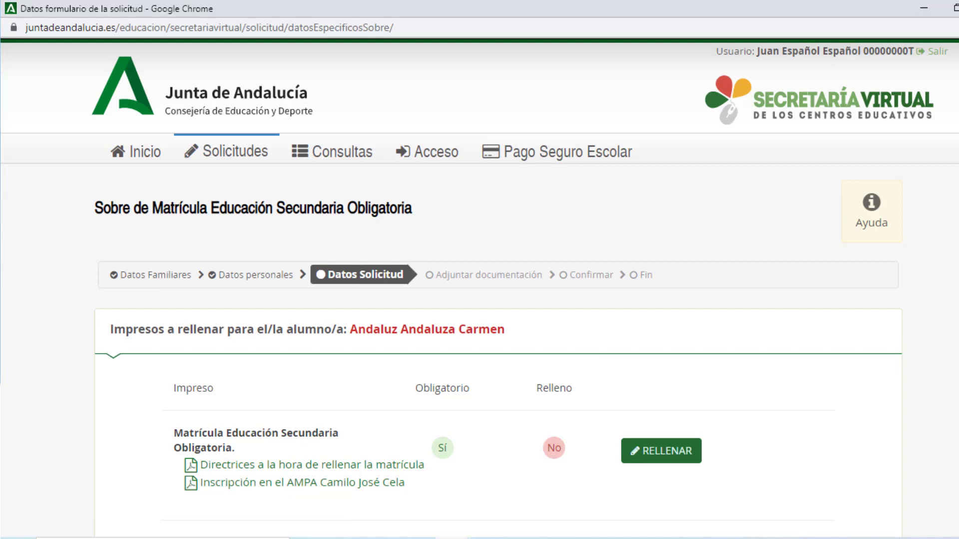
Step: Review the list of forms to fill in for the student, including which ones are mandatory
scroll(480, 288, "down", 2)
scroll(479, 287, "down", 4)
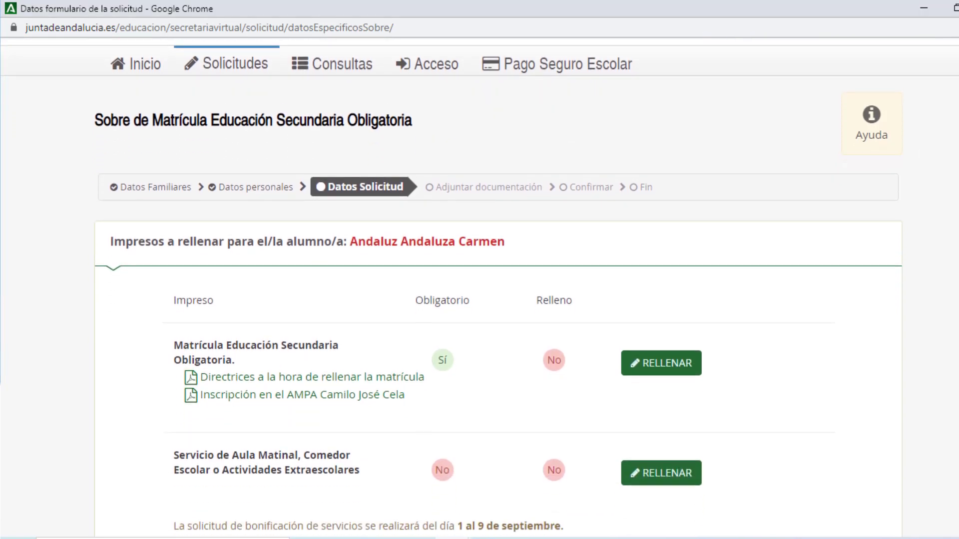
scroll(479, 287, "down", 2)
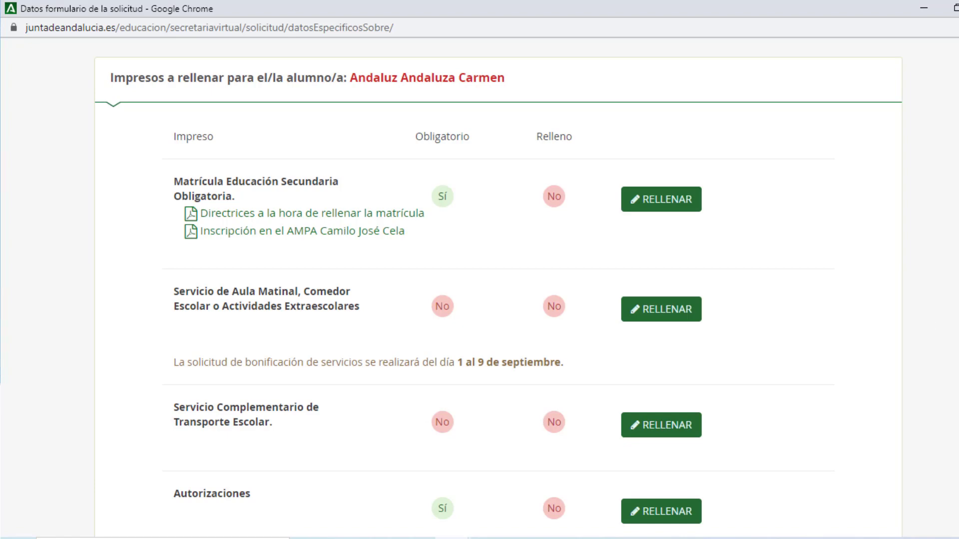
scroll(498, 281, "down", 3)
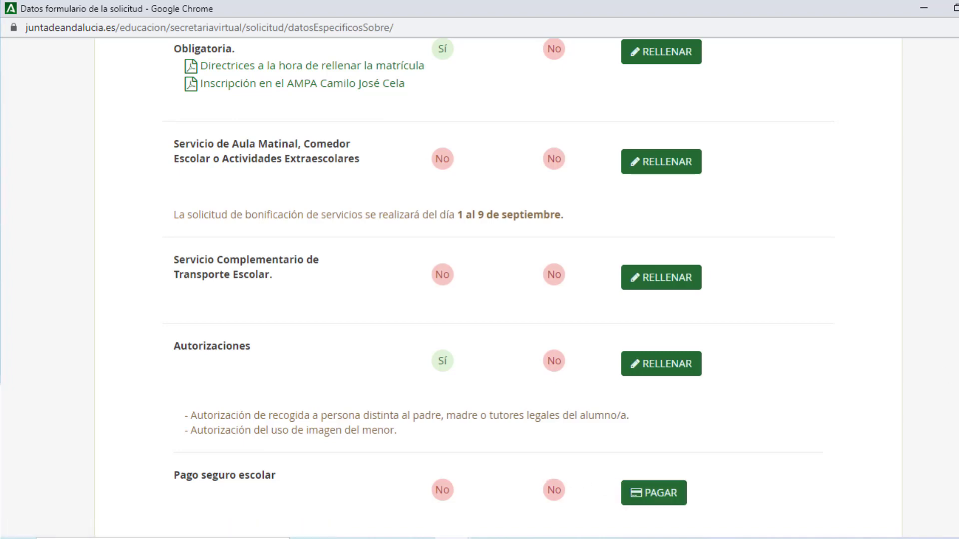
scroll(479, 288, "up", 7)
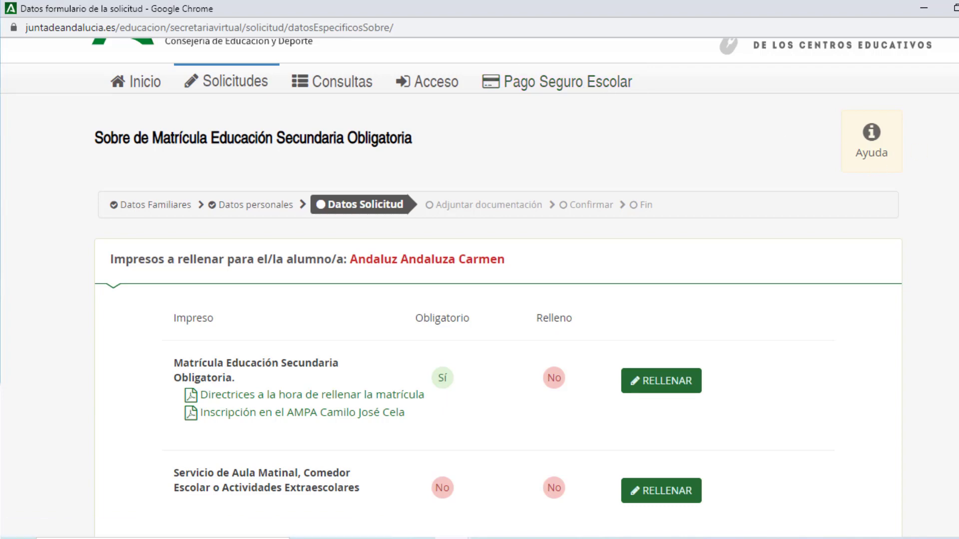
scroll(480, 287, "down", 1)
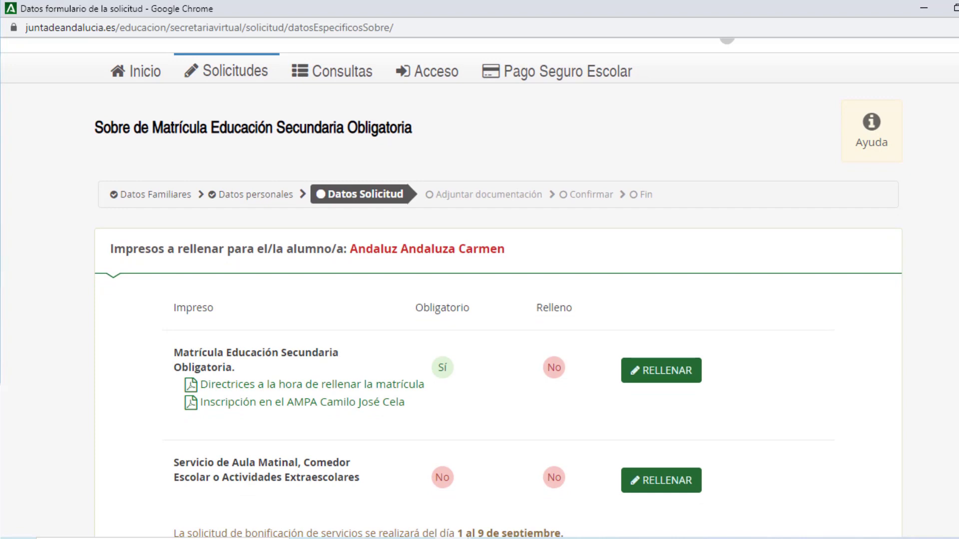
scroll(479, 287, "up", 2)
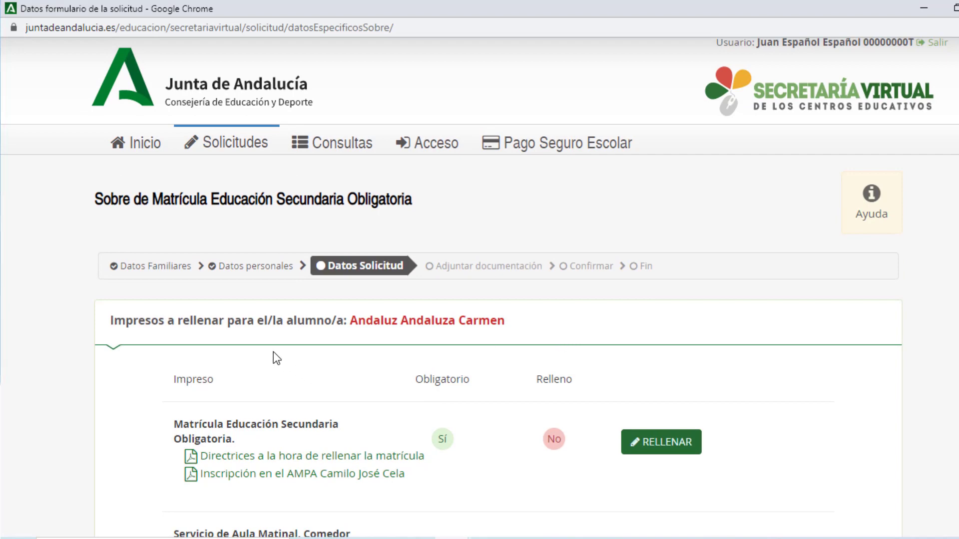
Step: Open the mandatory "Matrícula Educación Secundaria Obligatoria" form for filling in
mouse_move(191, 426)
left_mouse_down()
mouse_move(215, 425)
mouse_move(201, 426)
left_mouse_up()
left_click(204, 427)
left_click(652, 444)
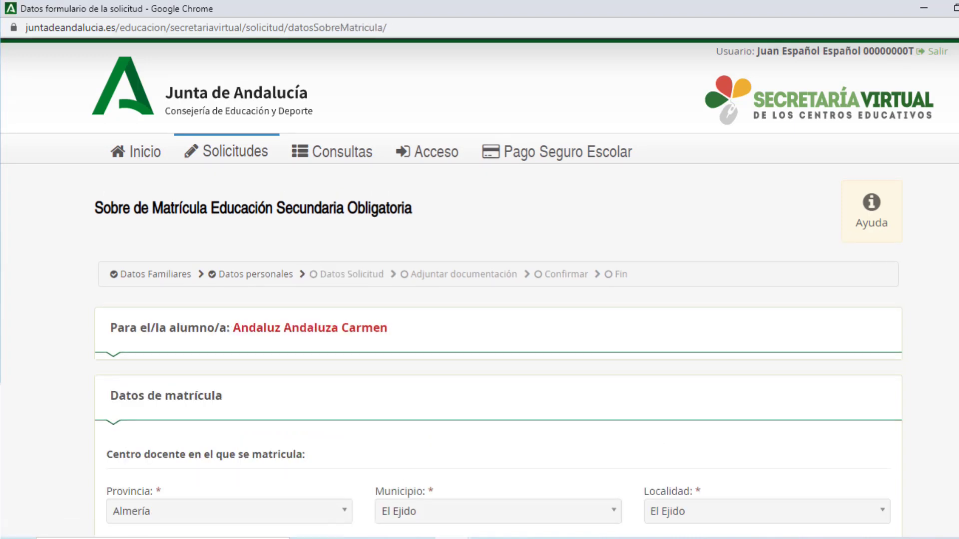
Step: Examine the enrolment form's school, course and two available itineraries
scroll(479, 287, "down", 4)
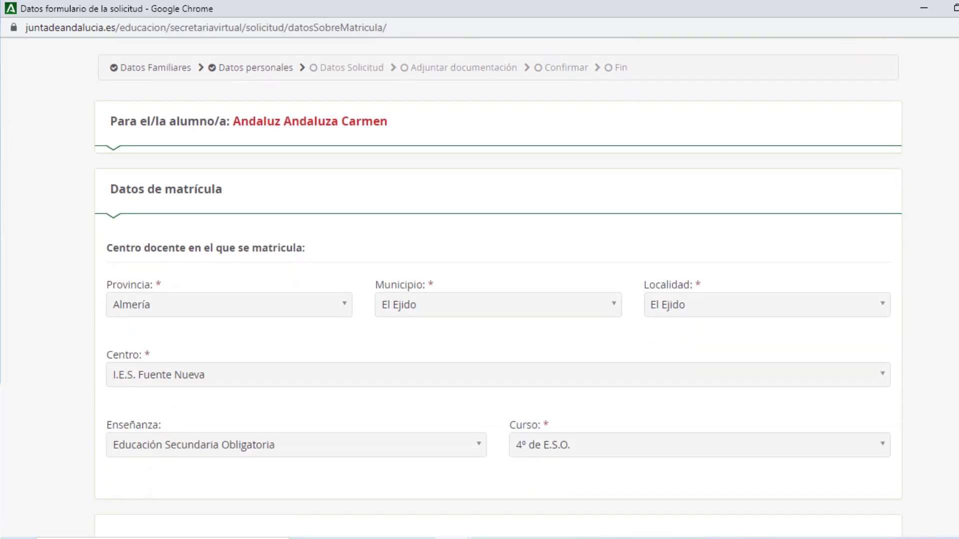
scroll(479, 288, "down", 3)
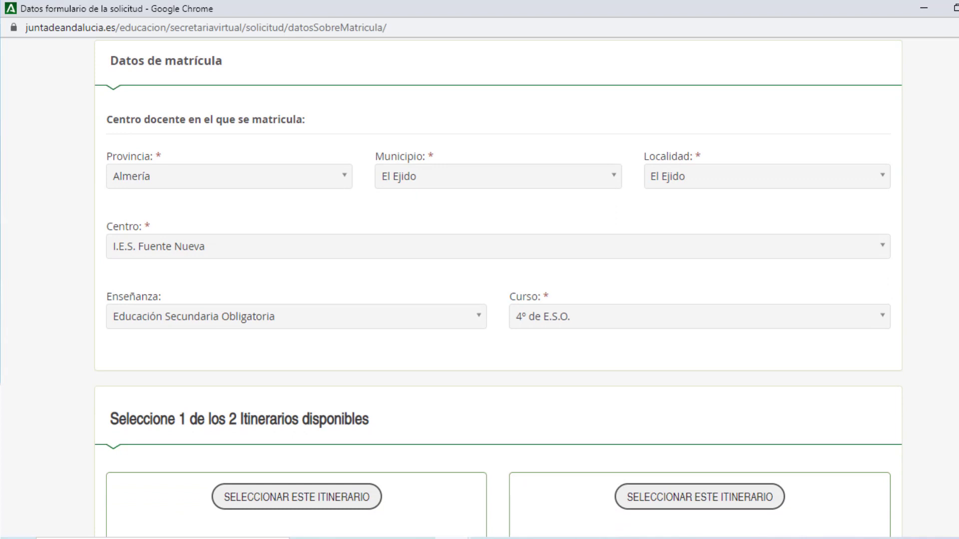
scroll(497, 289, "down", 1)
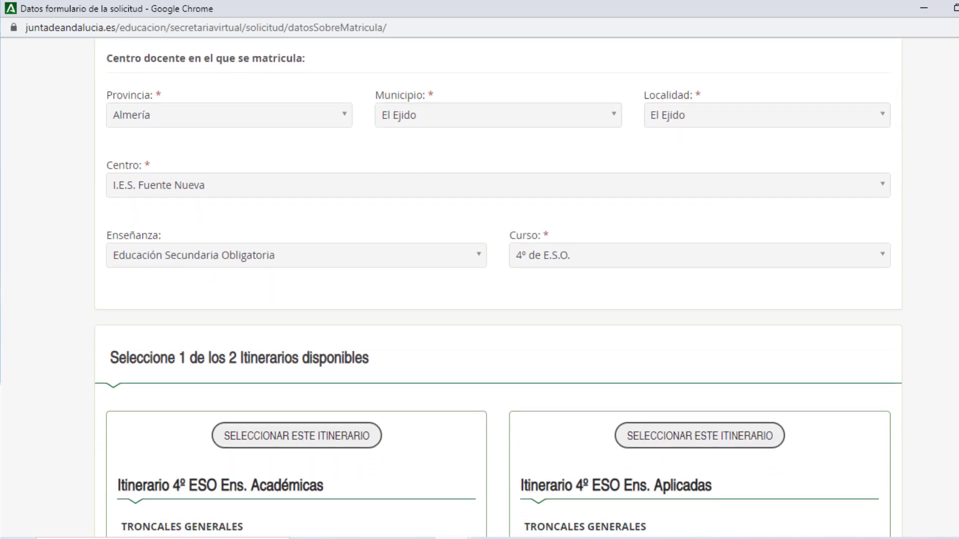
scroll(498, 288, "up", 1)
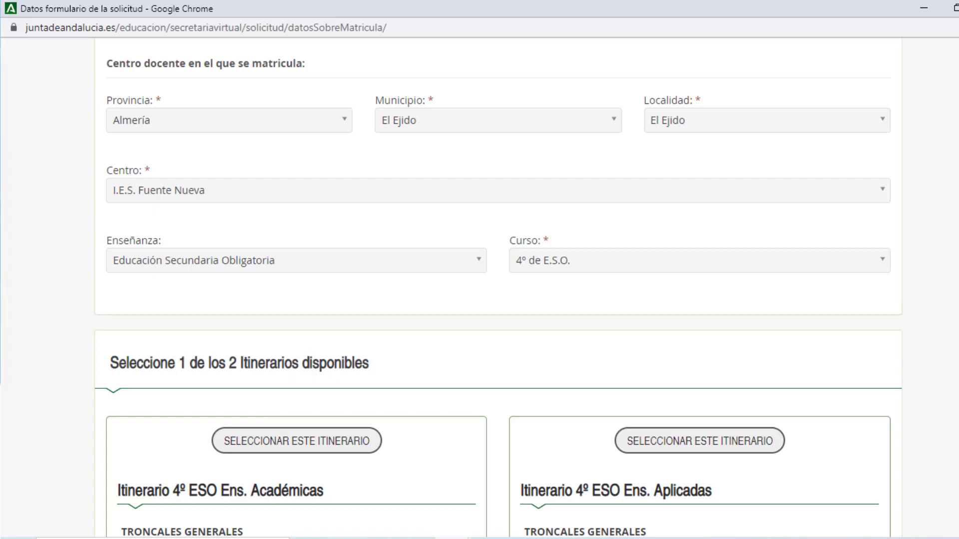
scroll(498, 292, "down", 1)
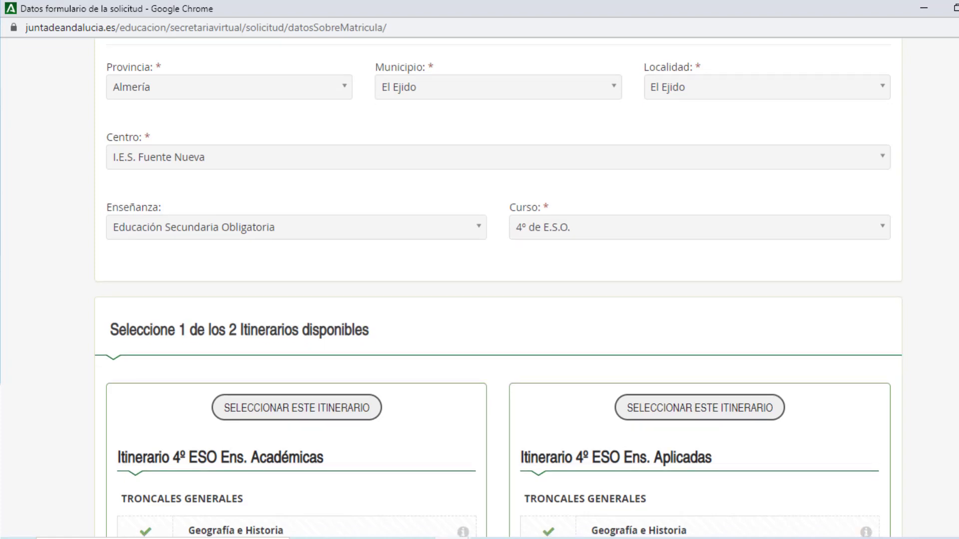
scroll(498, 291, "down", 1)
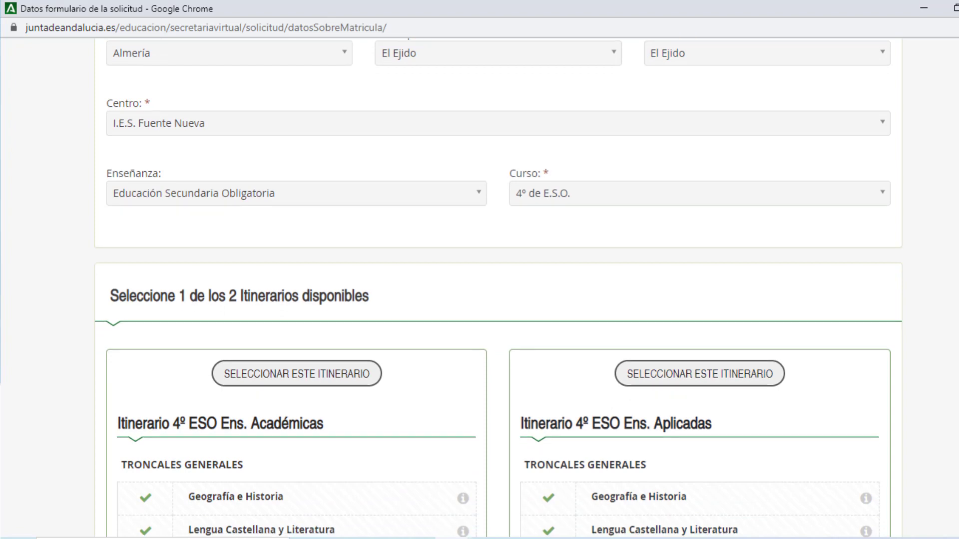
scroll(498, 285, "down", 3)
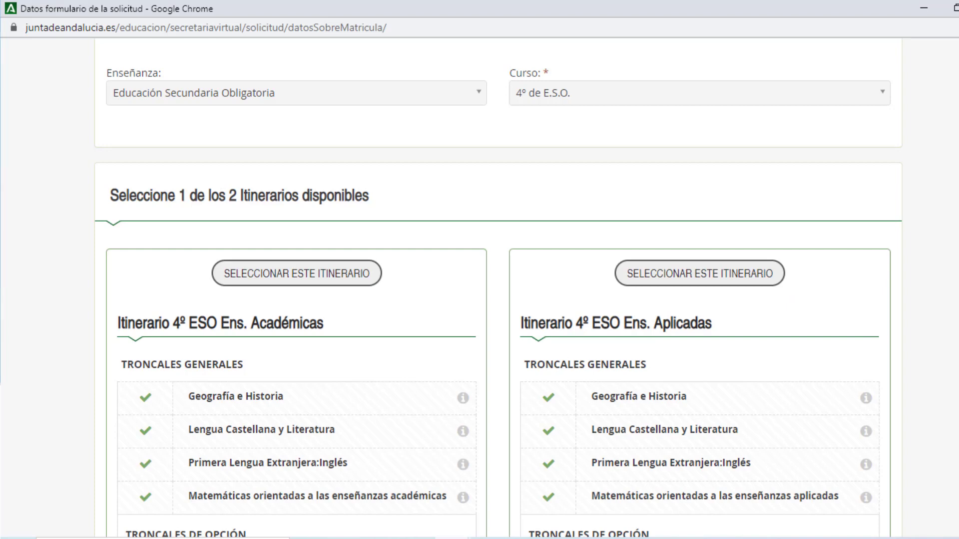
Step: Select the itinerary "Itinerario 4º ESO Ens. Académicas" for the enrolment
scroll(498, 298, "down", 3)
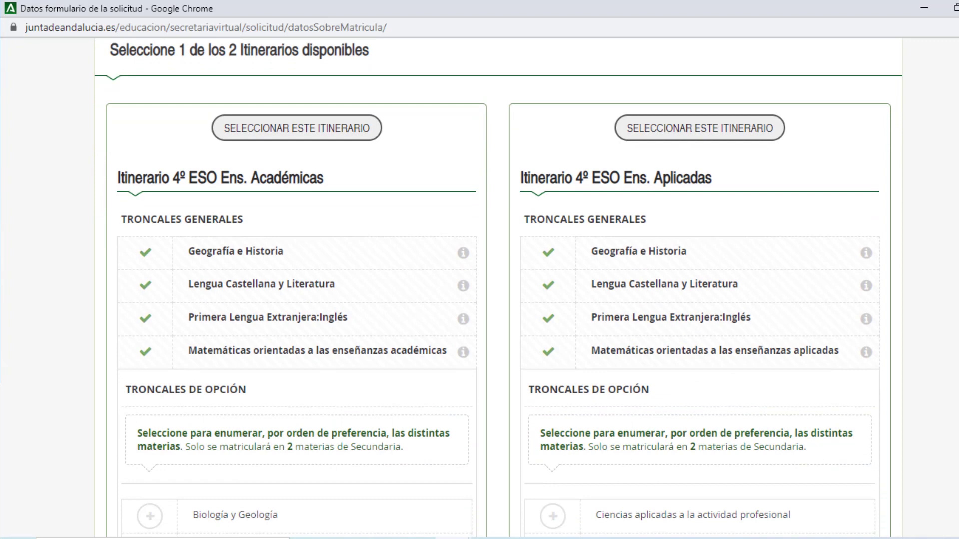
left_click(308, 136)
left_click(310, 134)
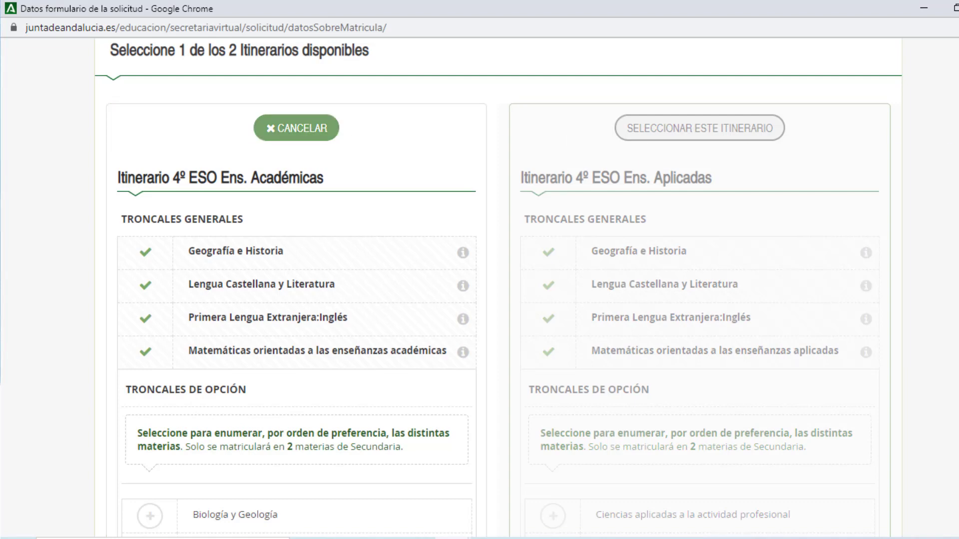
Step: Rank Biología y Geología as first and Física y Química as second preference among the academic itinerary's Troncales de Opción
scroll(498, 290, "down", 3)
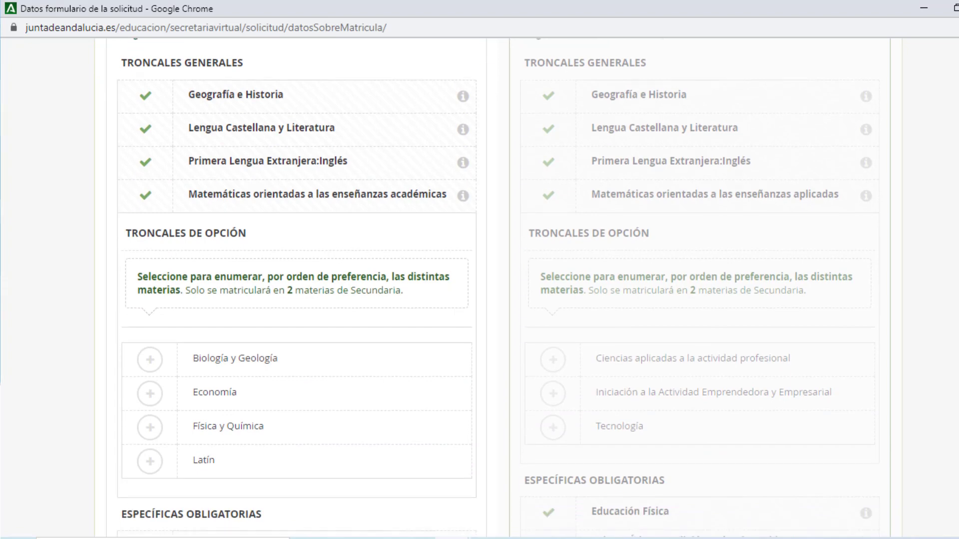
scroll(498, 289, "down", 2)
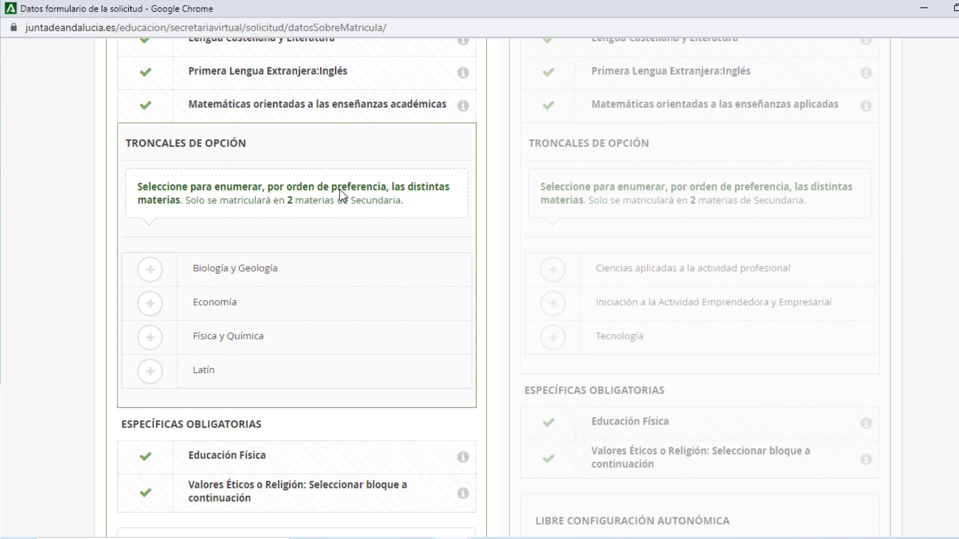
left_click(159, 272)
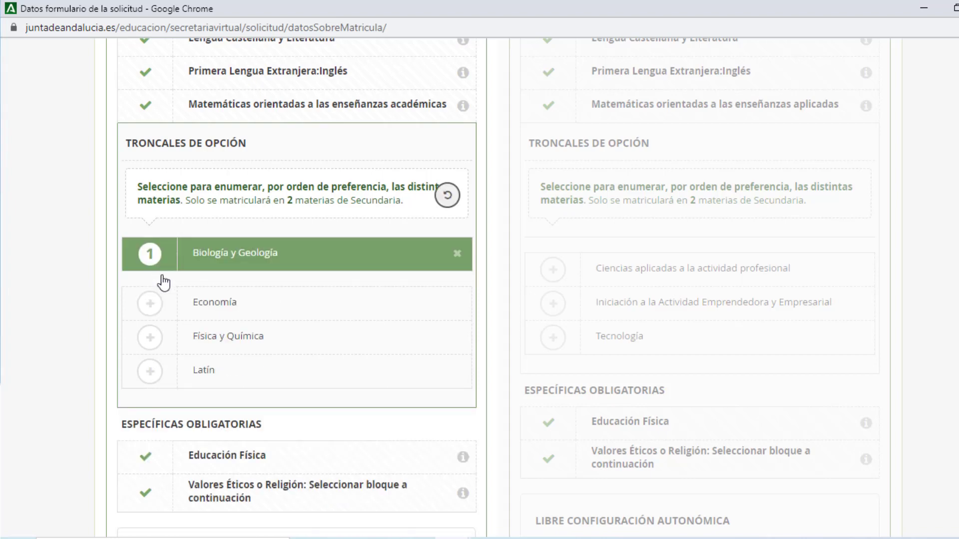
left_click(150, 338)
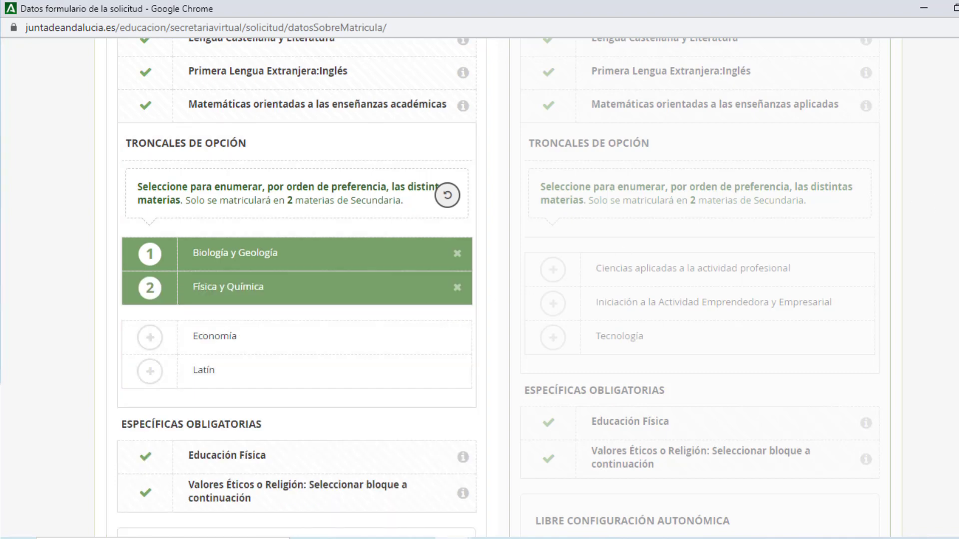
Step: Rank Tecnología de la Información y la Comunicación first and Educación Plástica Visual y Audiovisual second in the academic itinerary's Libre Configuración Autonómica
scroll(440, 288, "down", 5)
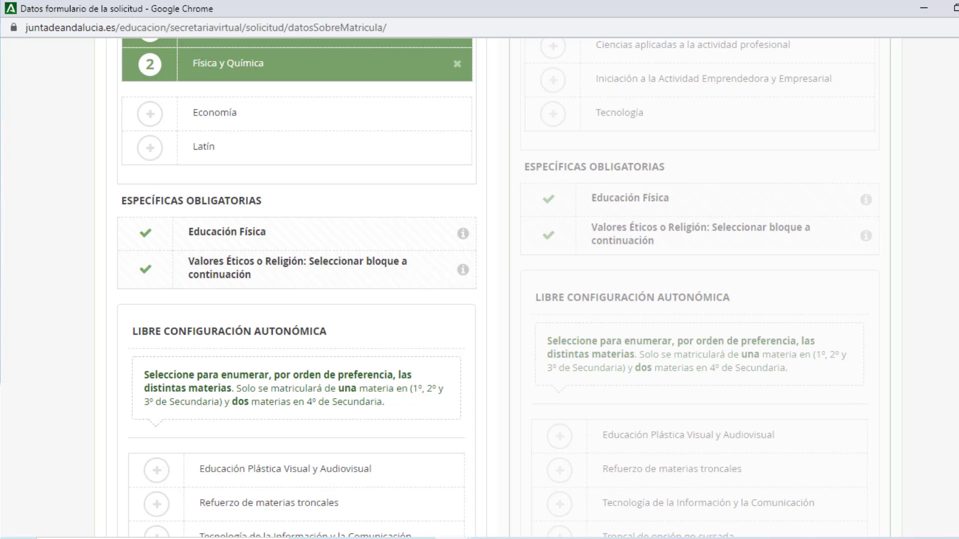
scroll(479, 288, "down", 4)
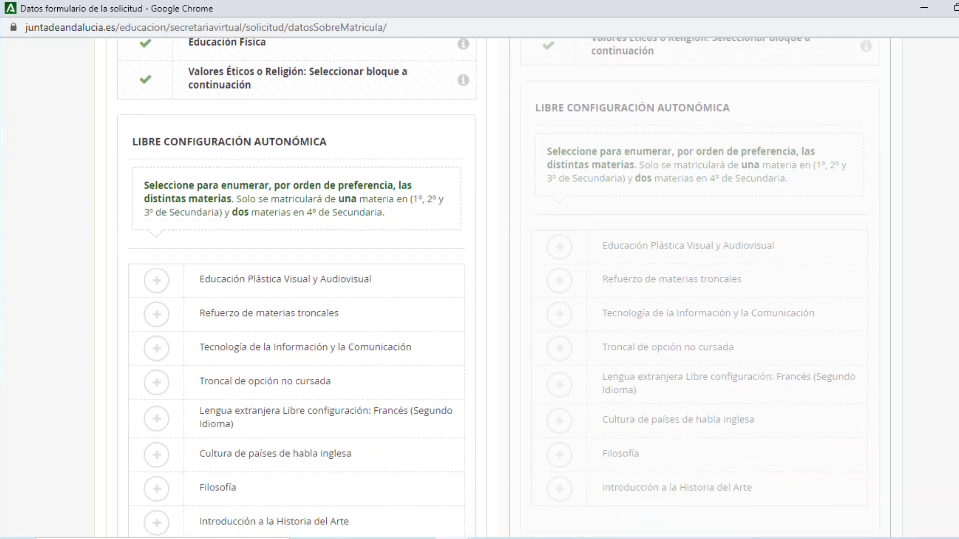
scroll(480, 288, "down", 2)
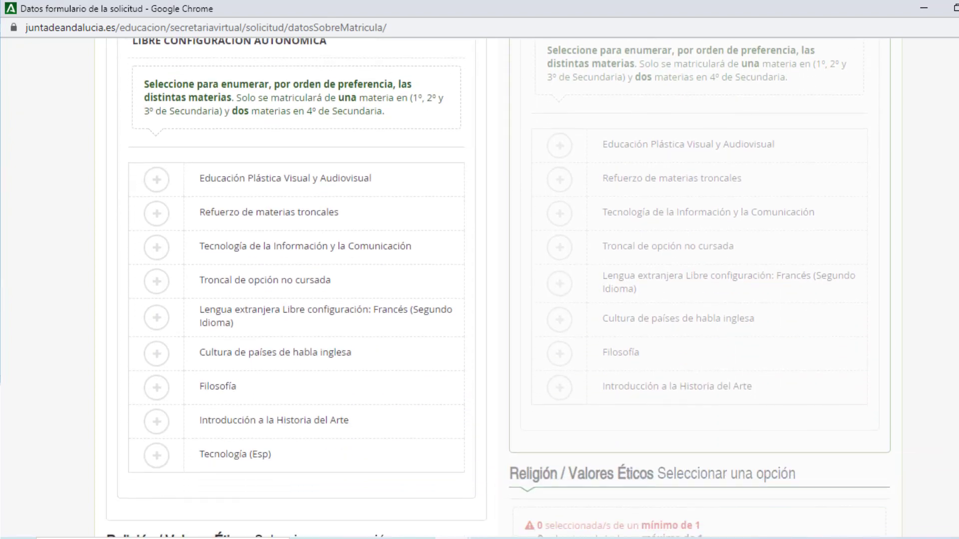
scroll(479, 287, "down", 1)
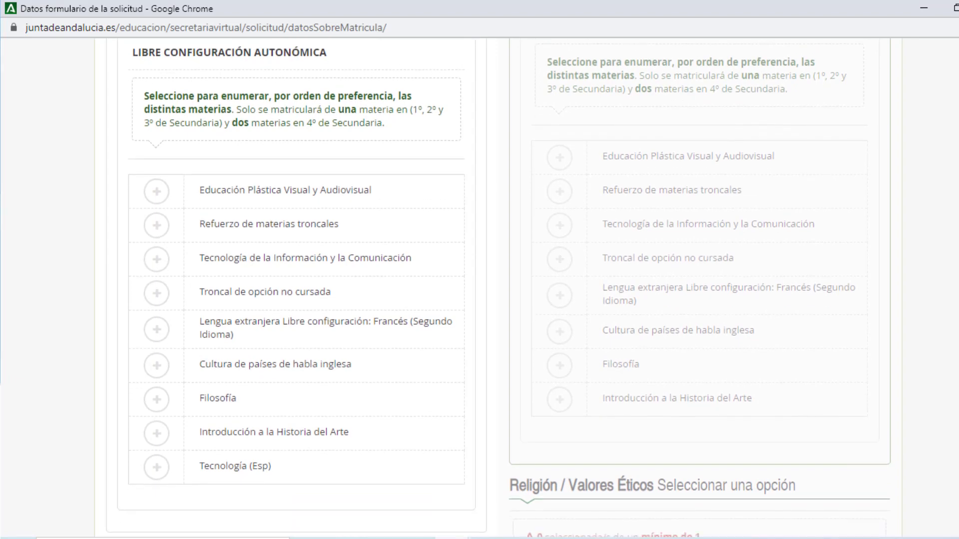
left_click(157, 261)
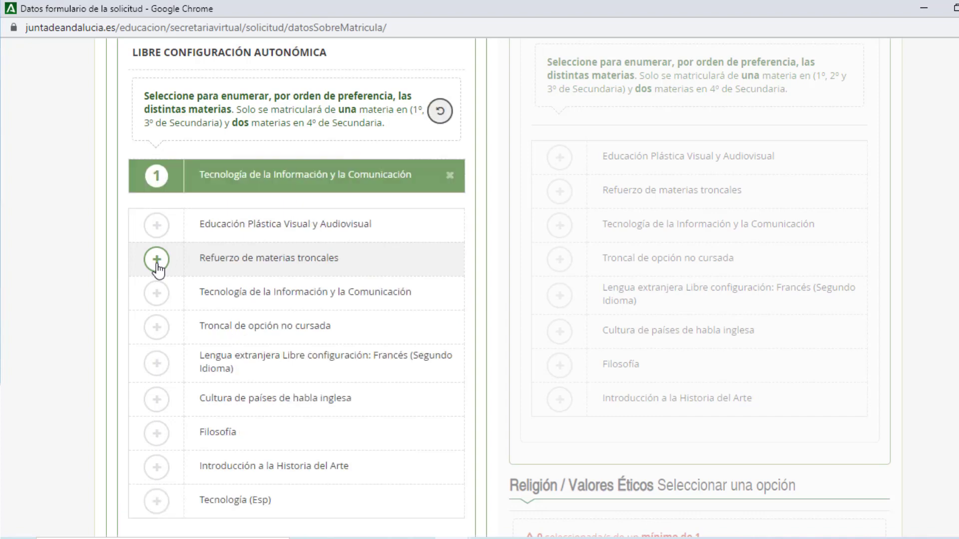
left_click(157, 237)
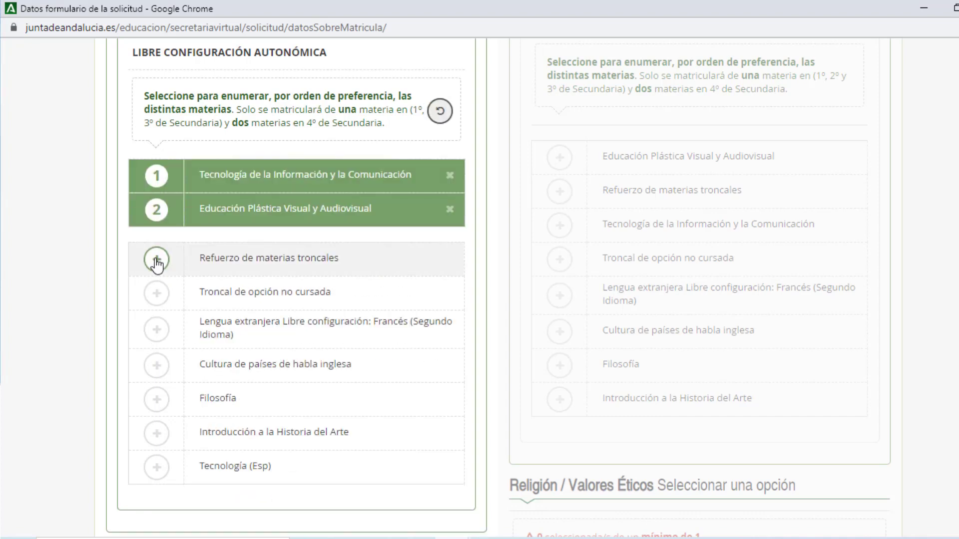
Step: Rank the remaining Libre Configuración Autonómica subjects third to ninth in listed order, from Refuerzo de materias troncales to Tecnología (Esp)
left_click(156, 264)
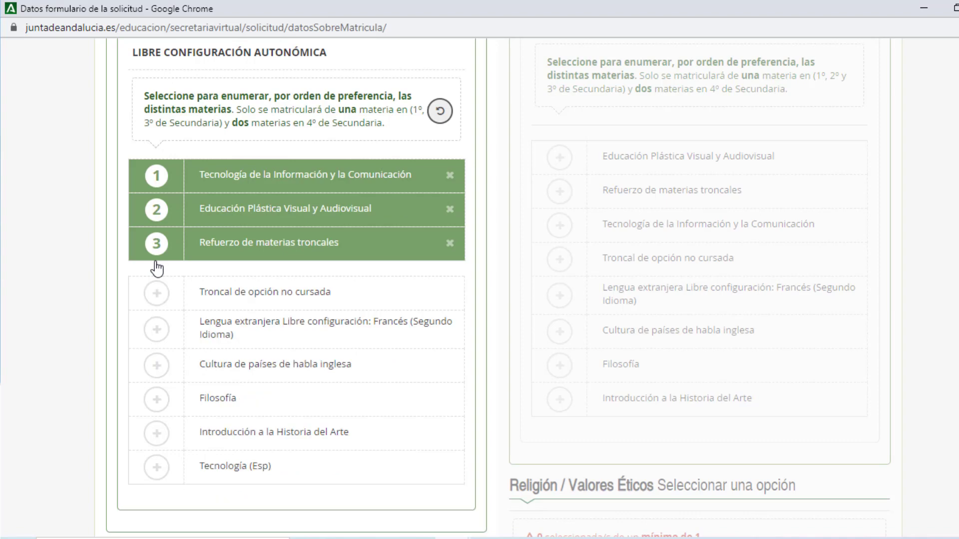
left_click(156, 292)
left_click(156, 328)
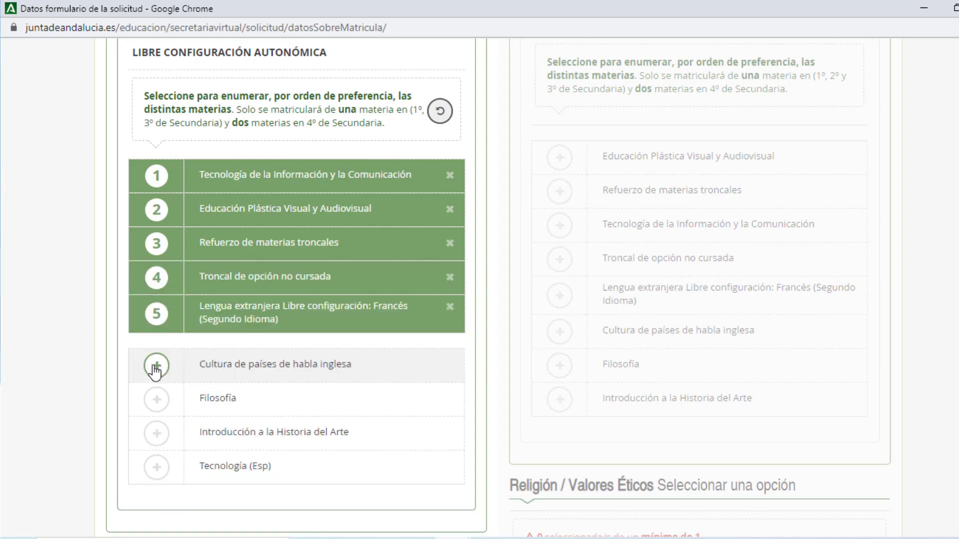
left_click(155, 368)
left_click(156, 399)
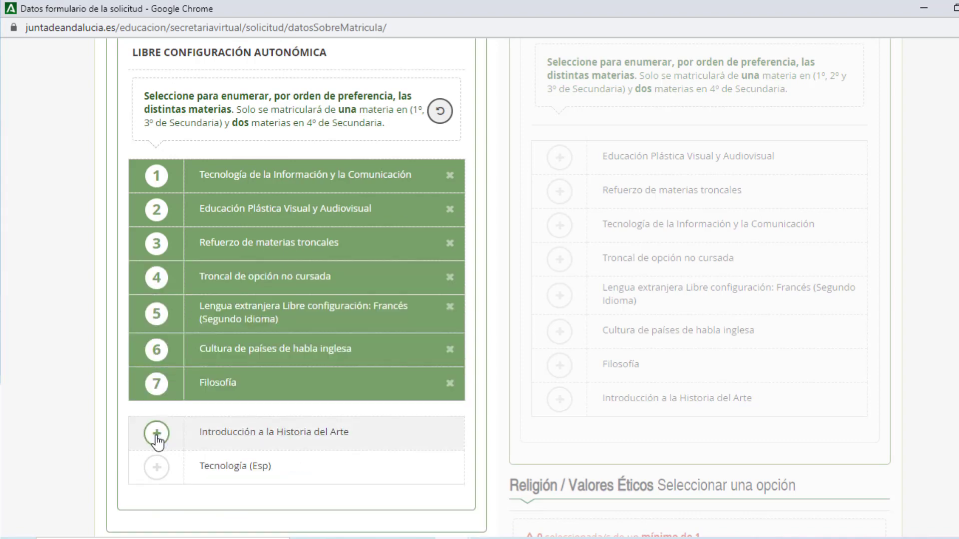
left_click(156, 433)
left_click(156, 468)
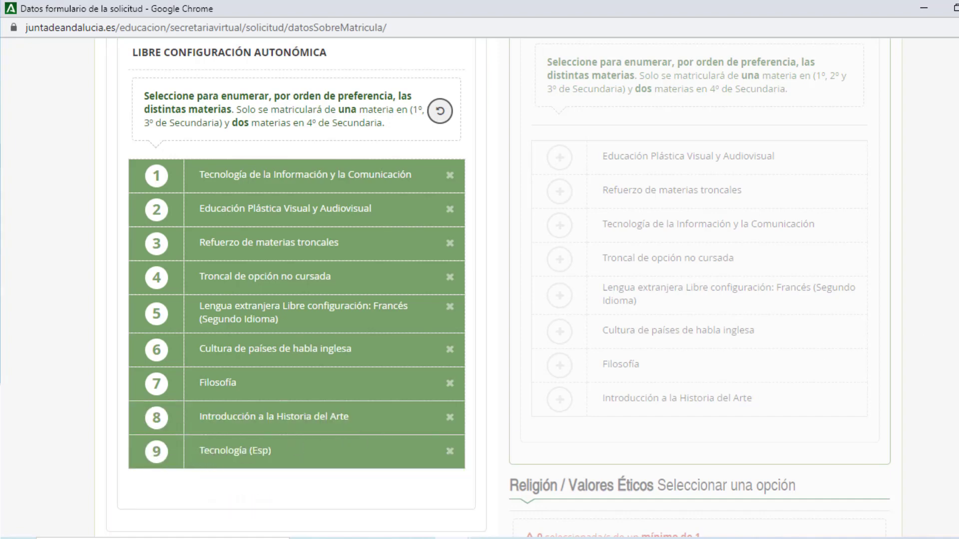
Step: Choose Religión Católica as the academic itinerary's Religión / Valores Éticos option
scroll(480, 288, "down", 5)
scroll(764, 295, "down", 3)
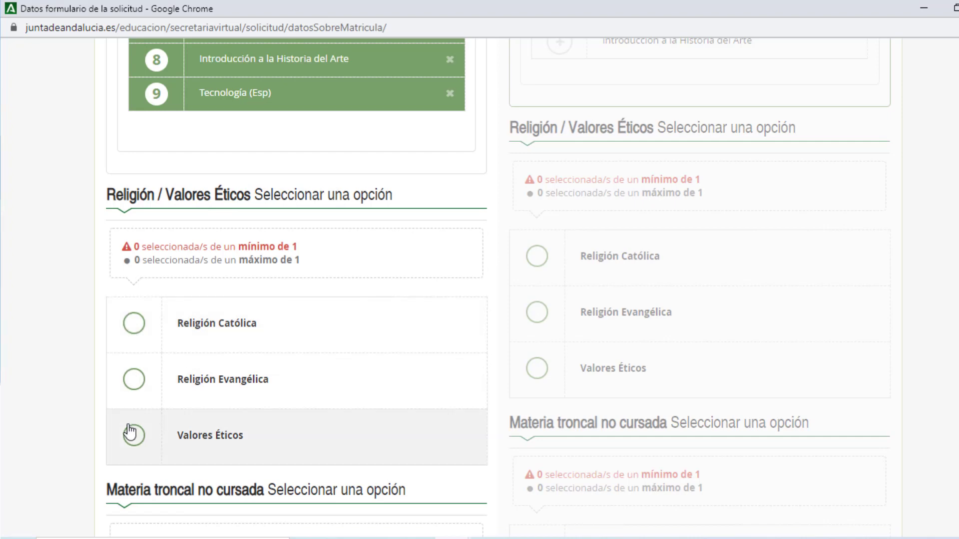
left_click(134, 323)
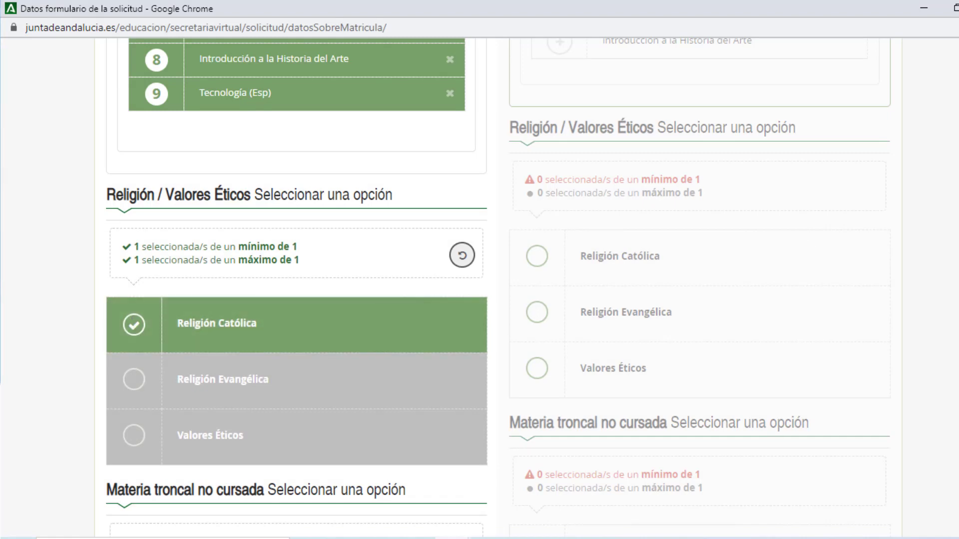
Step: Choose Ciencias aplicadas a la actividad profesional as the academic itinerary's Materia troncal no cursada
scroll(479, 288, "down", 5)
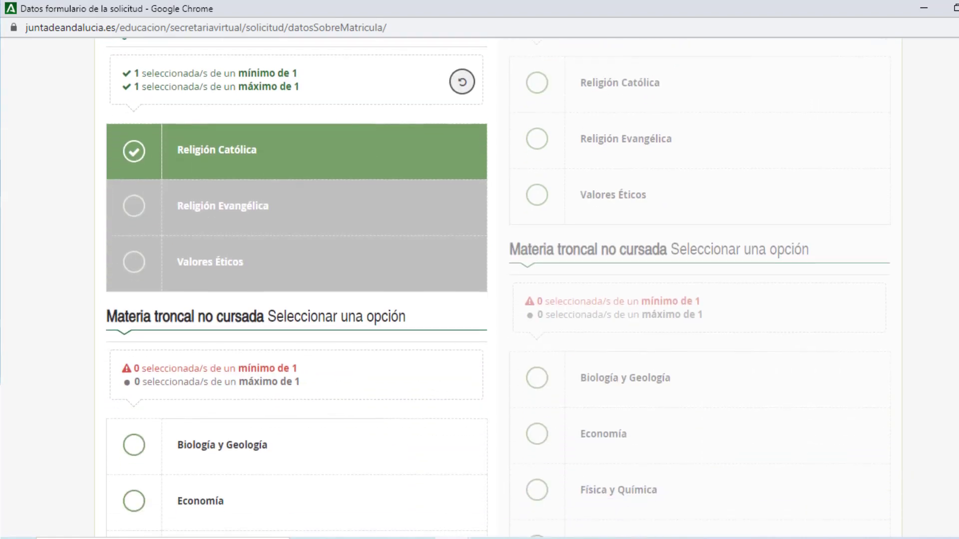
scroll(480, 288, "down", 1)
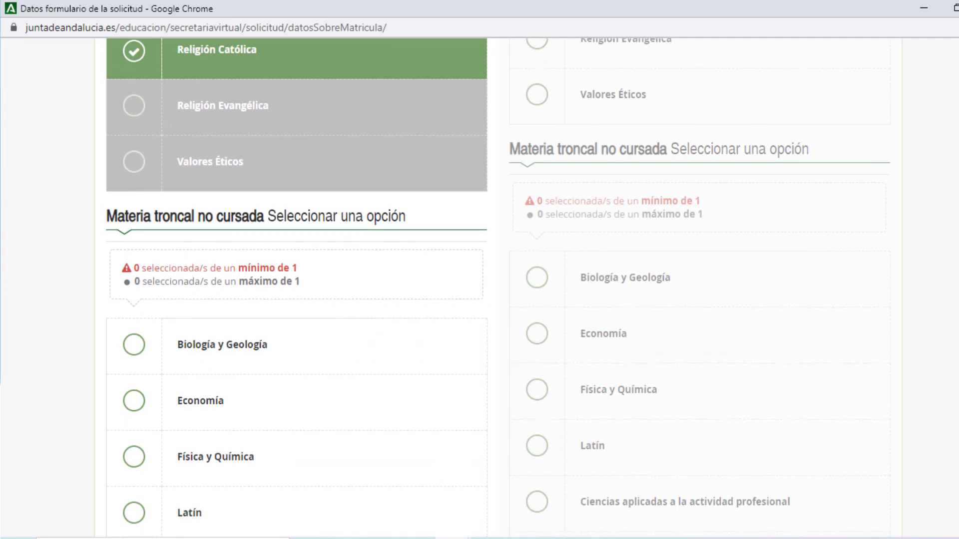
scroll(479, 288, "down", 1)
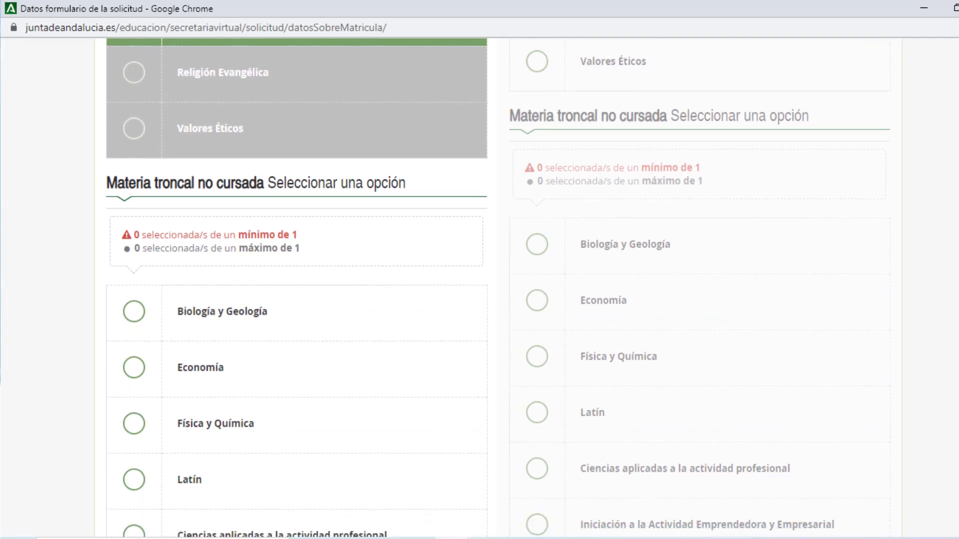
scroll(479, 289, "down", 4)
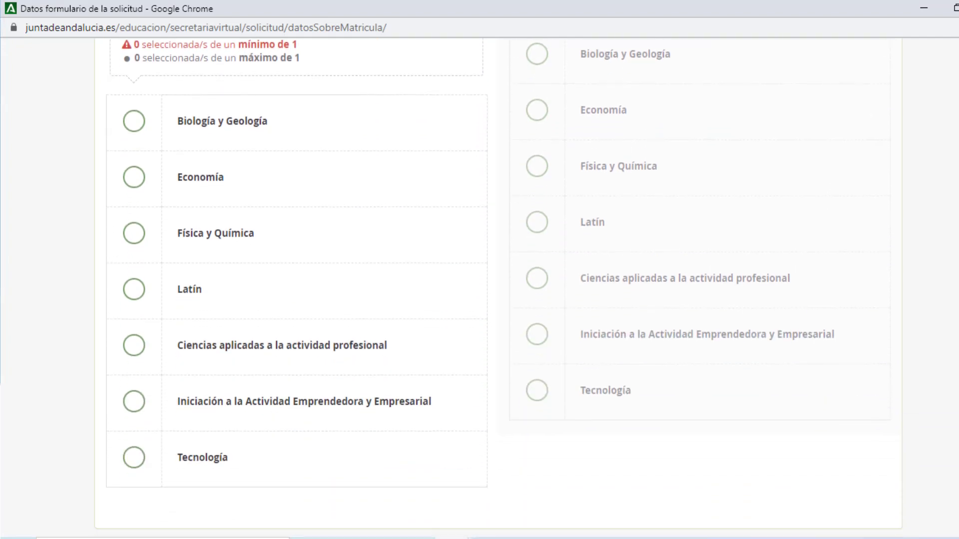
scroll(480, 289, "down", 1)
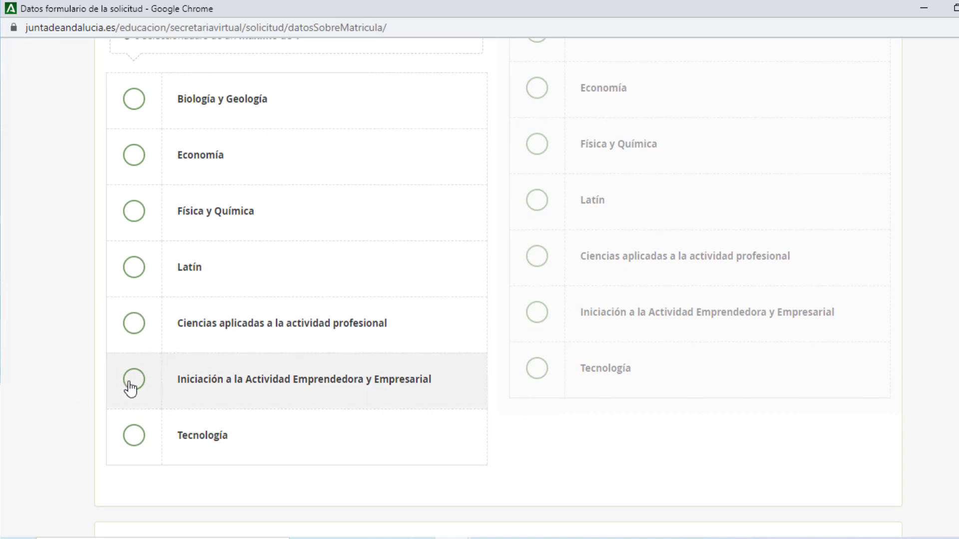
left_click(133, 339)
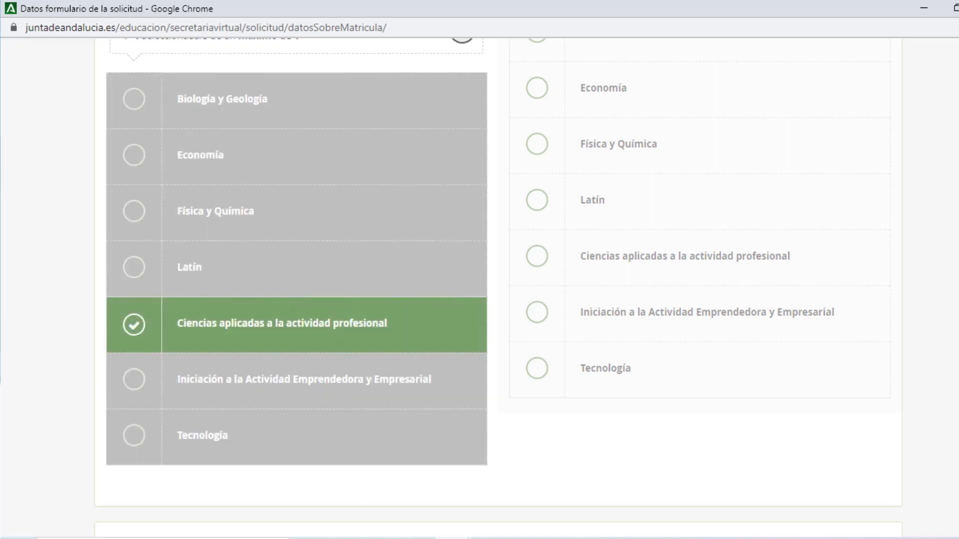
Step: Answer No to the illness, periodic treatment, medication allergy and food intolerance questions under Otros datos de interés
scroll(497, 288, "down", 7)
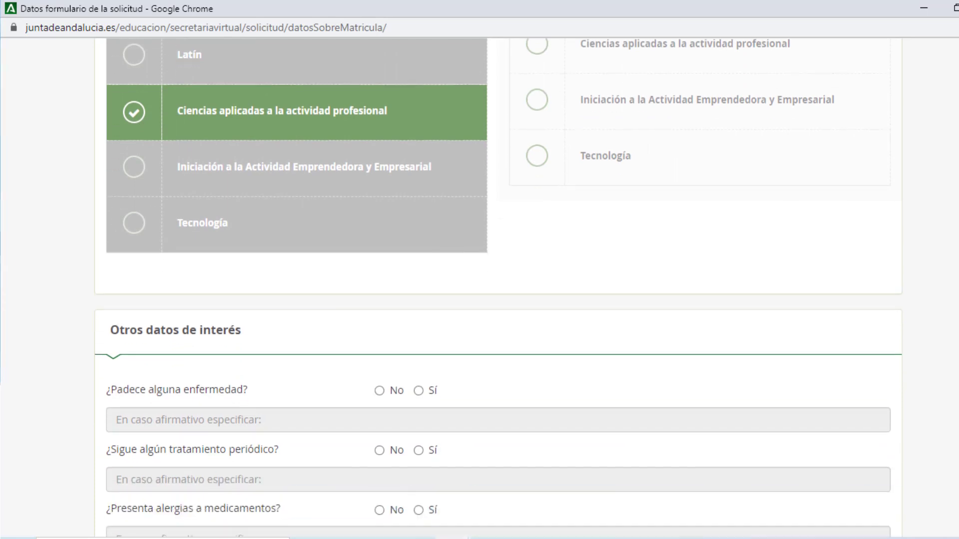
scroll(497, 287, "down", 1)
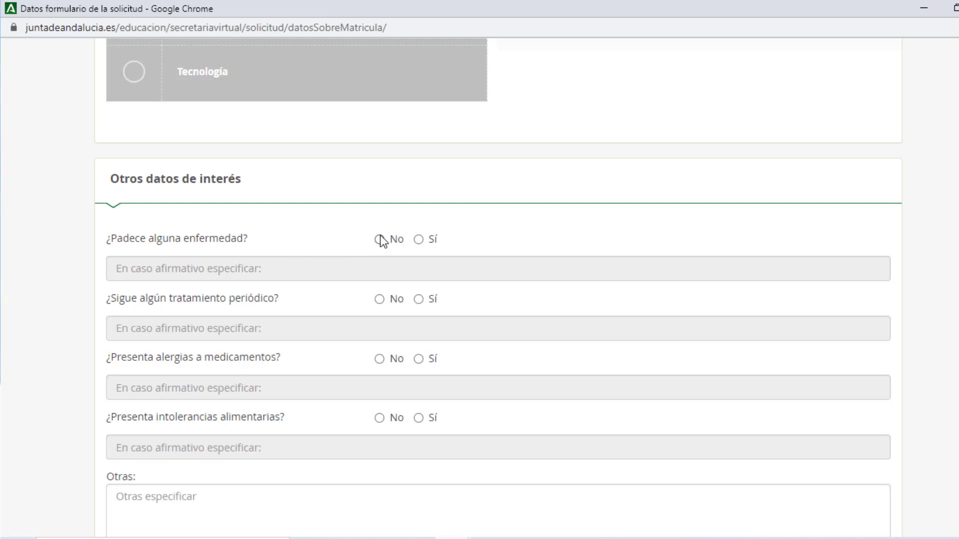
left_click(418, 239)
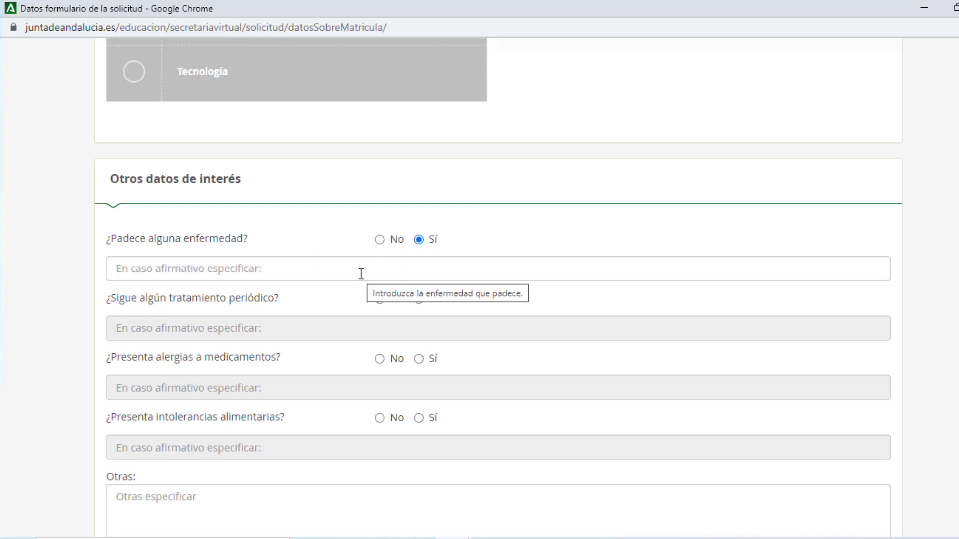
left_click(379, 240)
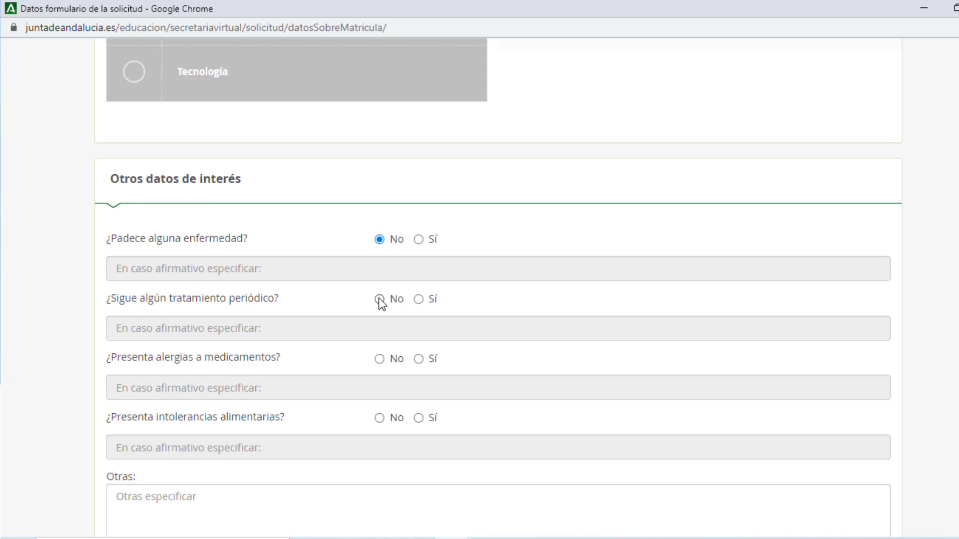
left_click(380, 359)
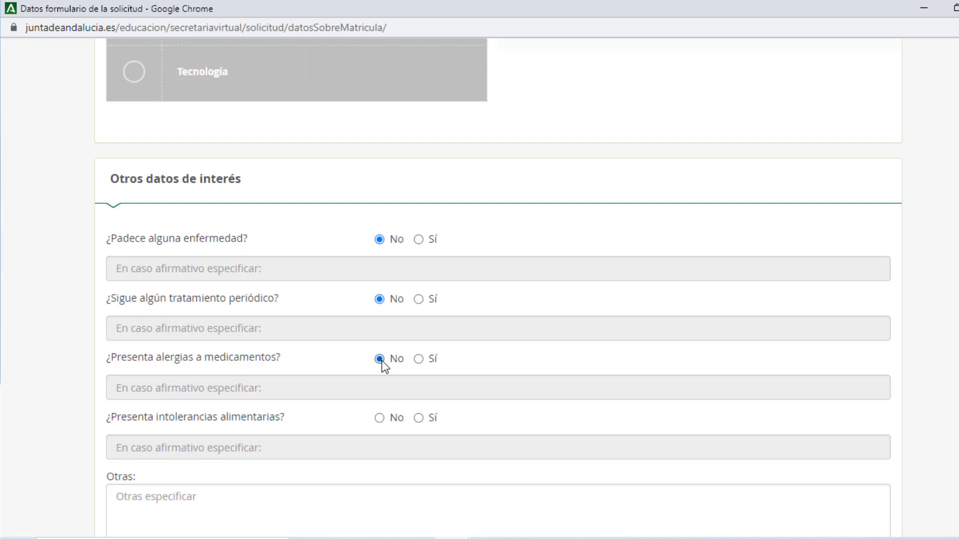
left_click(379, 418)
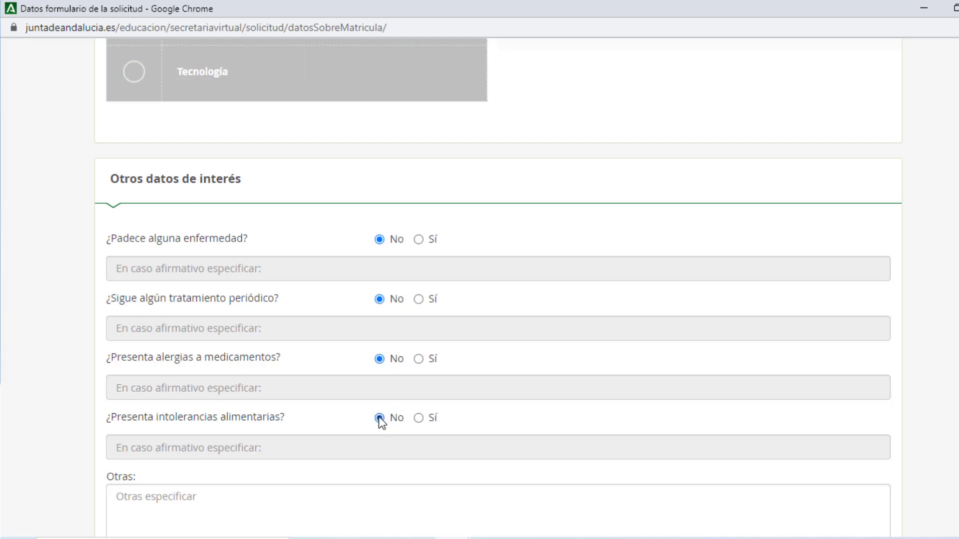
Step: Save the enrolment form, leaving the Otras field empty and the student's image unselected
left_click(361, 502)
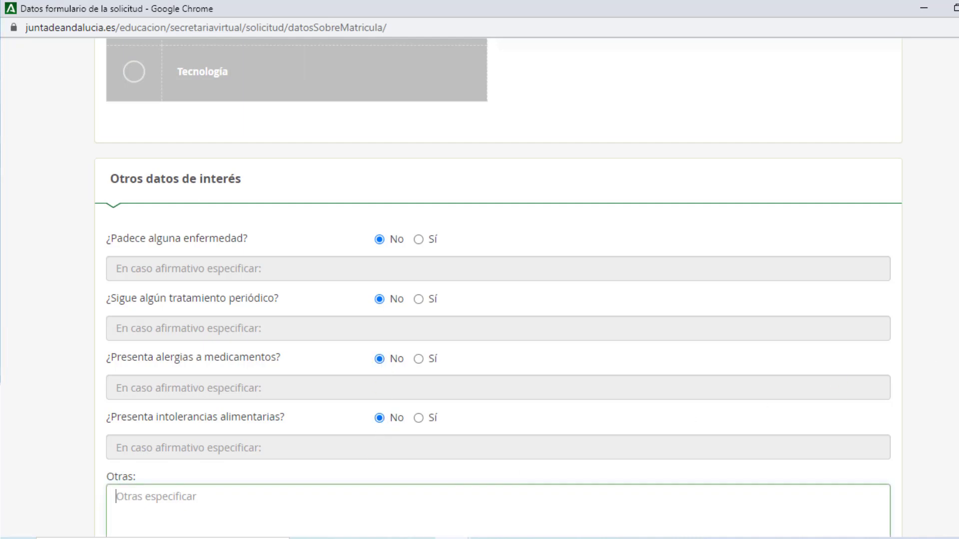
scroll(498, 289, "down", 3)
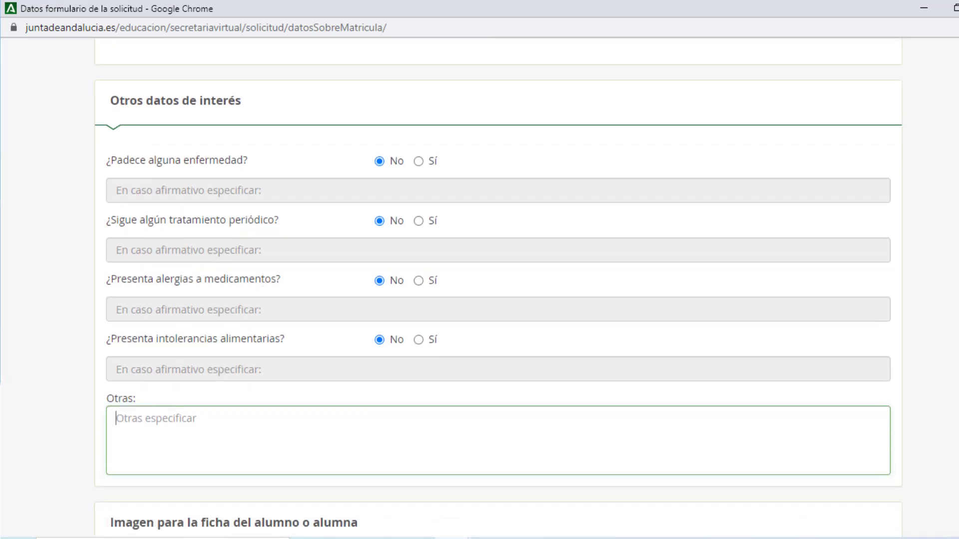
scroll(497, 289, "down", 2)
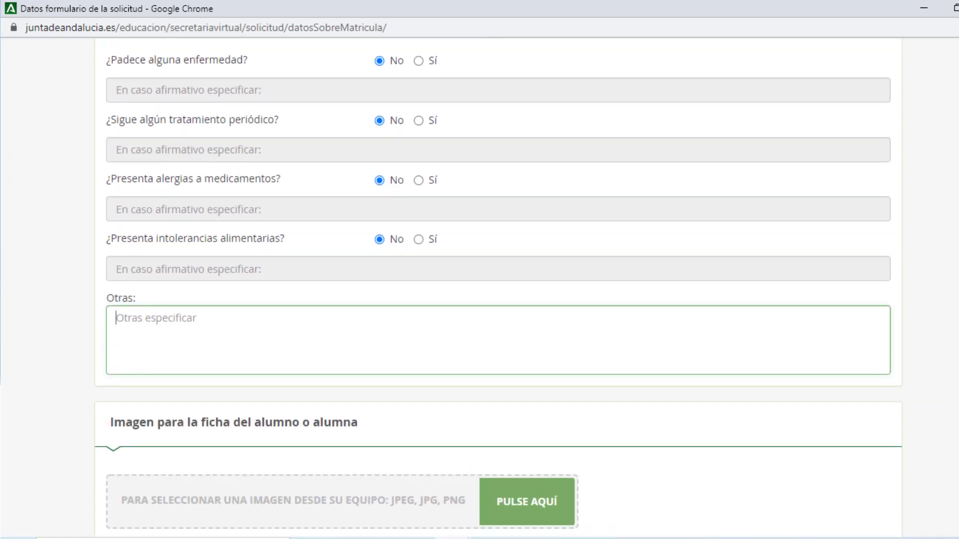
scroll(498, 289, "down", 1)
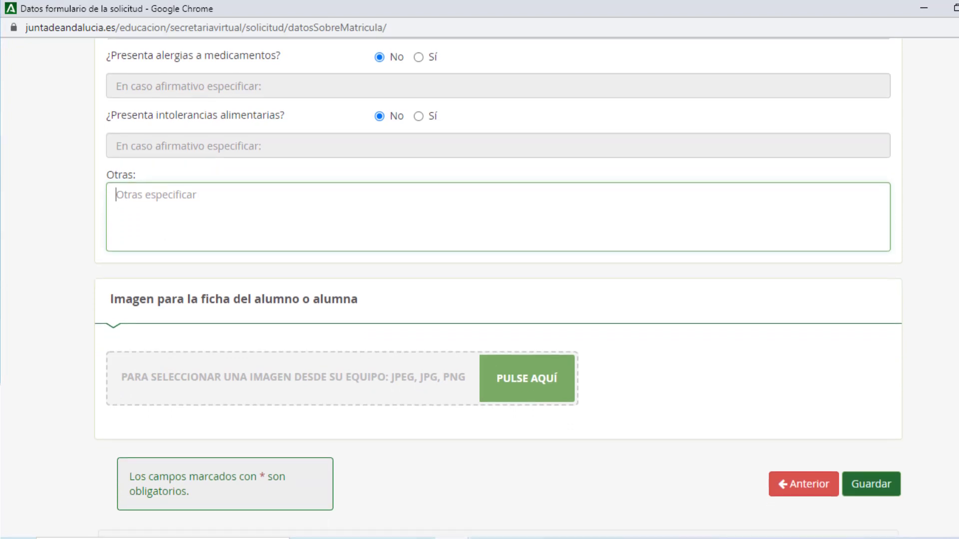
scroll(498, 289, "down", 1)
scroll(498, 289, "down", 1)
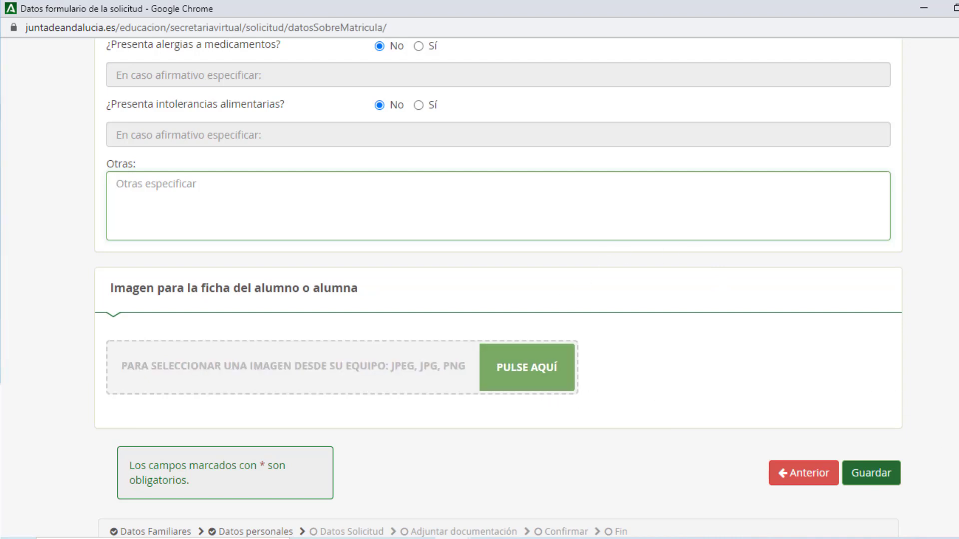
scroll(480, 289, "down", 2)
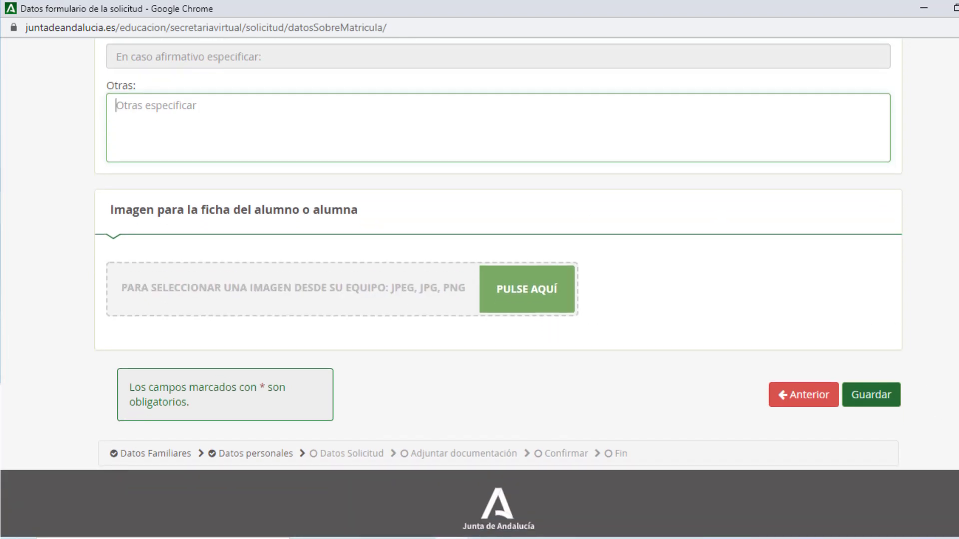
left_click(872, 400)
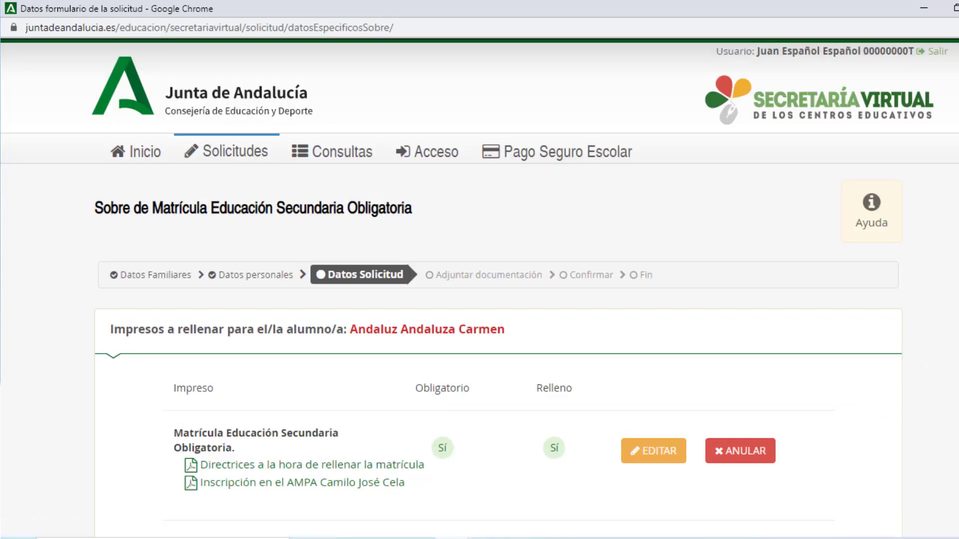
Step: Open the mandatory Autorizaciones form from the student's list of forms to fill in
scroll(479, 288, "down", 1)
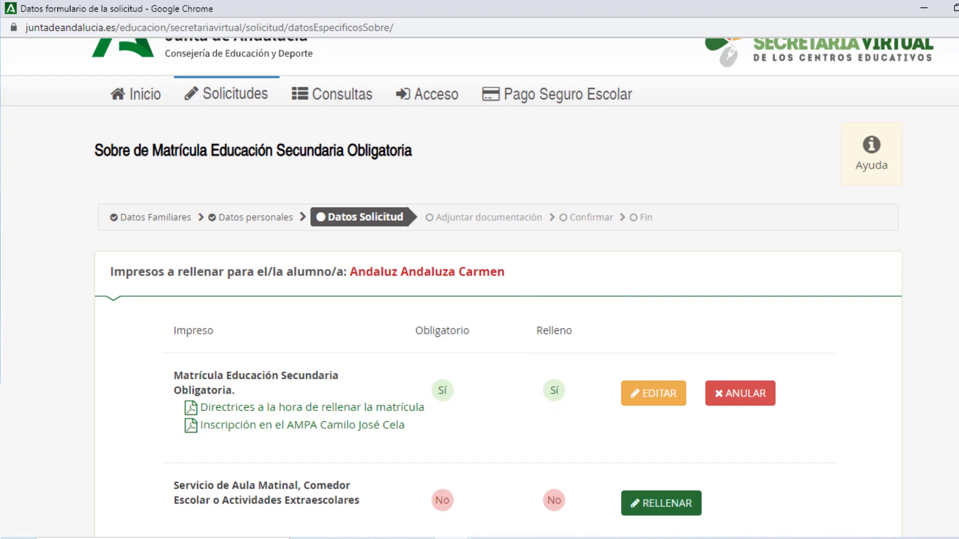
scroll(480, 288, "down", 4)
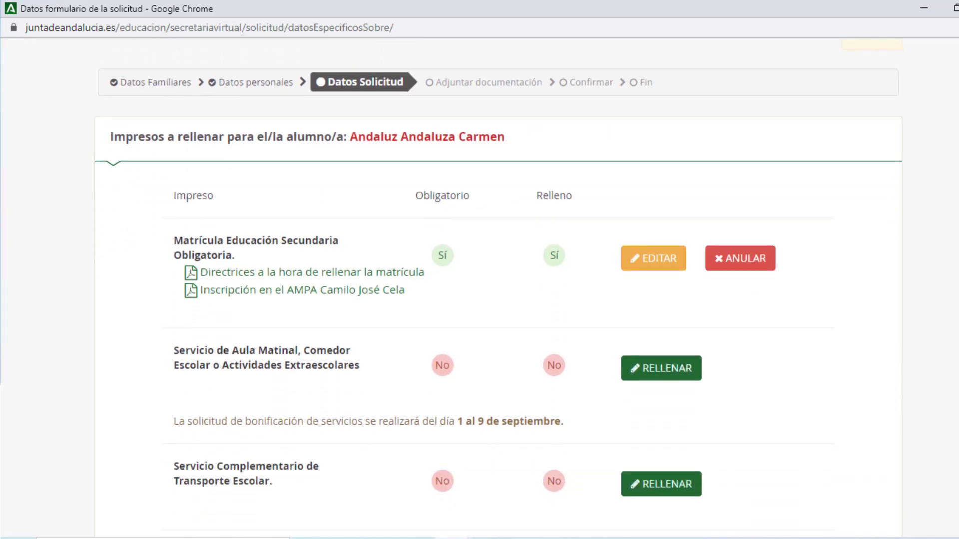
scroll(689, 432, "down", 2)
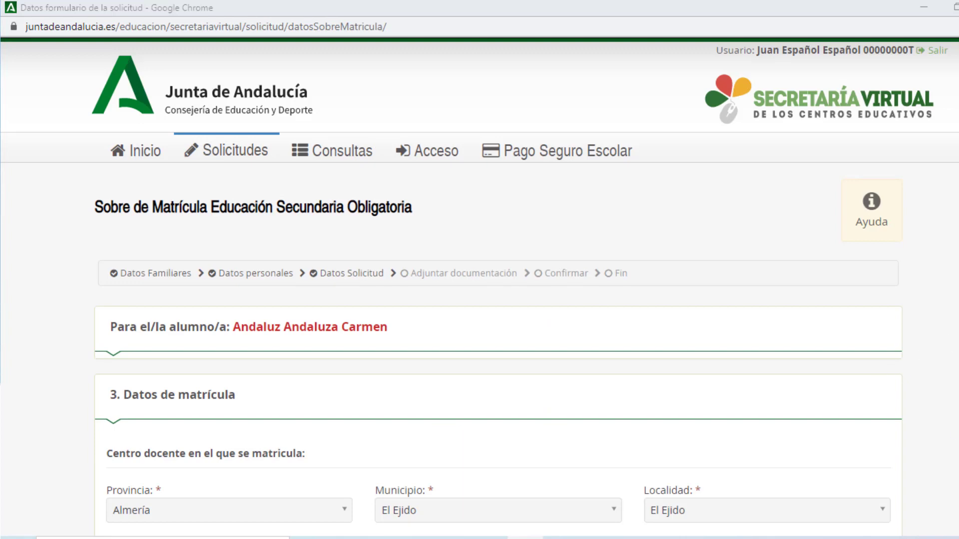
Step: Fill in the first authorised person's name, both surnames, document type NIF/NIE, document number and phone number
scroll(480, 288, "down", 3)
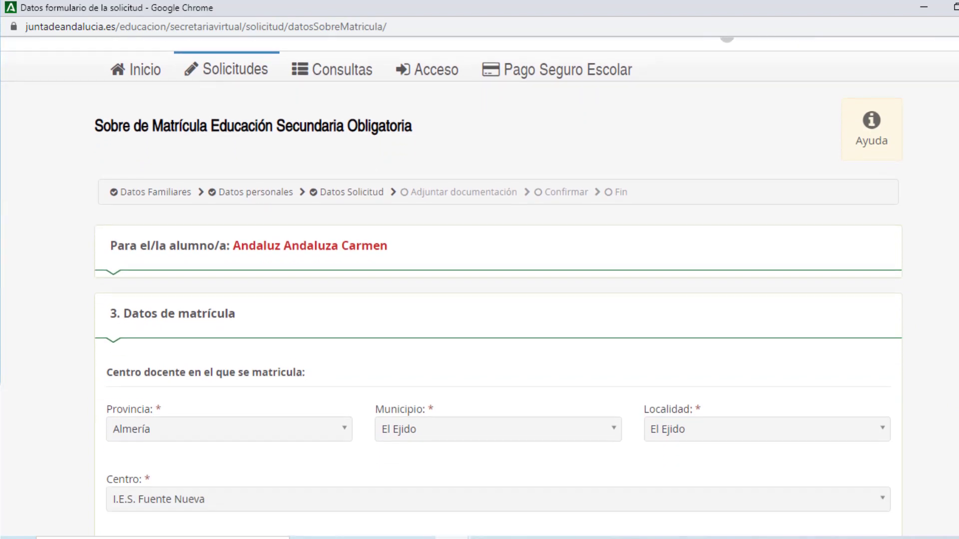
scroll(479, 287, "down", 4)
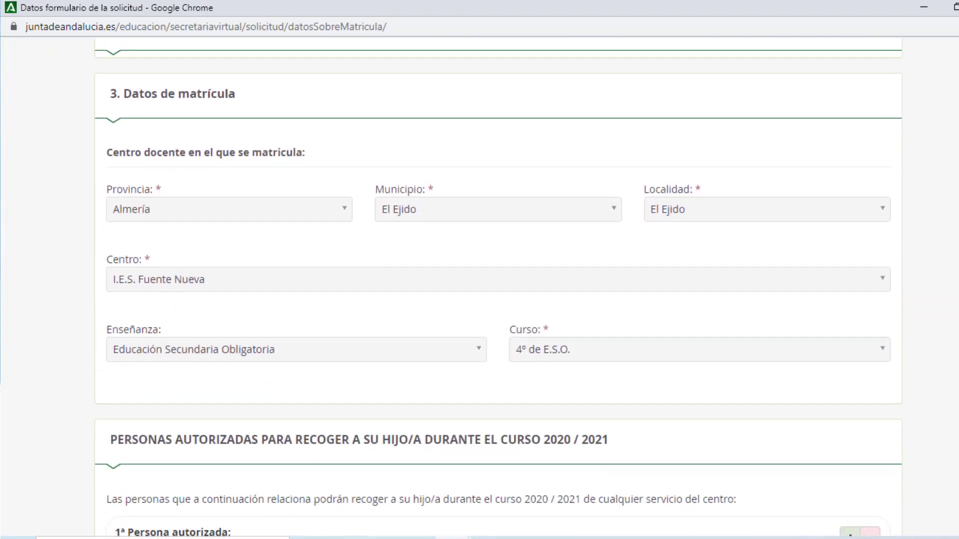
scroll(479, 287, "down", 2)
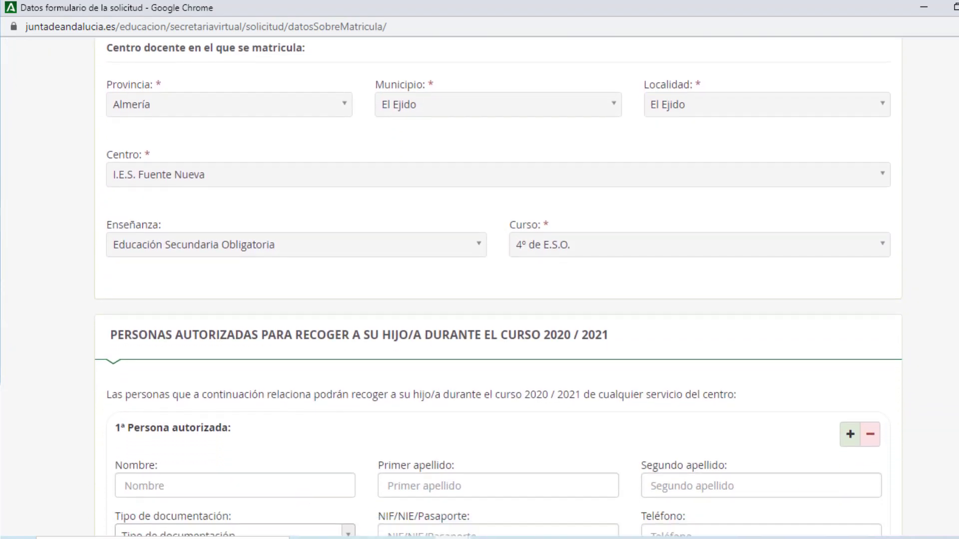
scroll(479, 288, "down", 1)
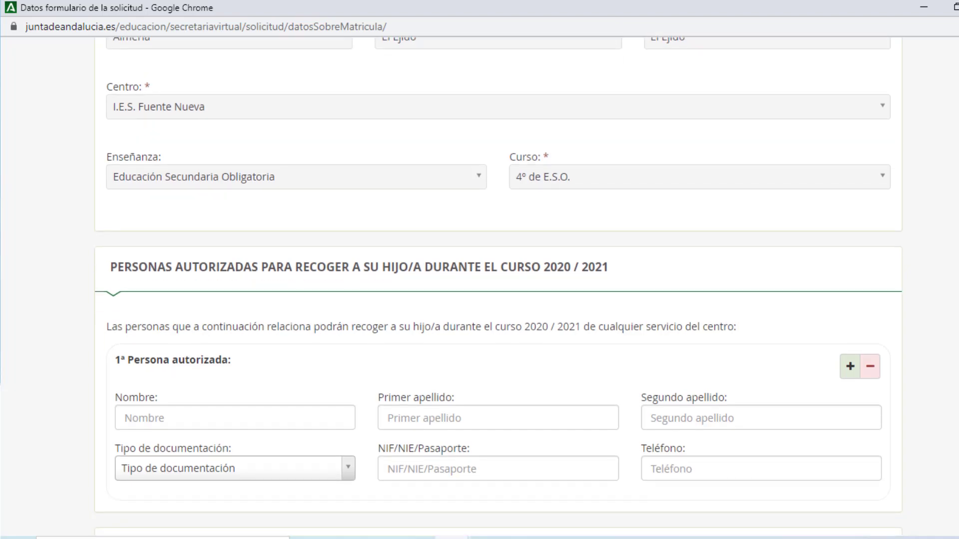
scroll(498, 286, "down", 1)
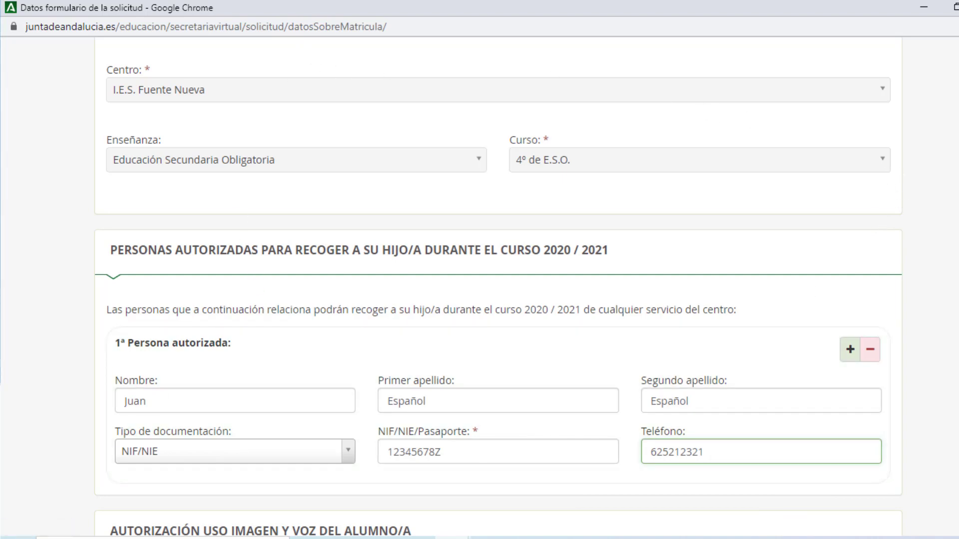
Step: Add a blank second authorised person for picking up the student and remove it again
scroll(498, 287, "down", 2)
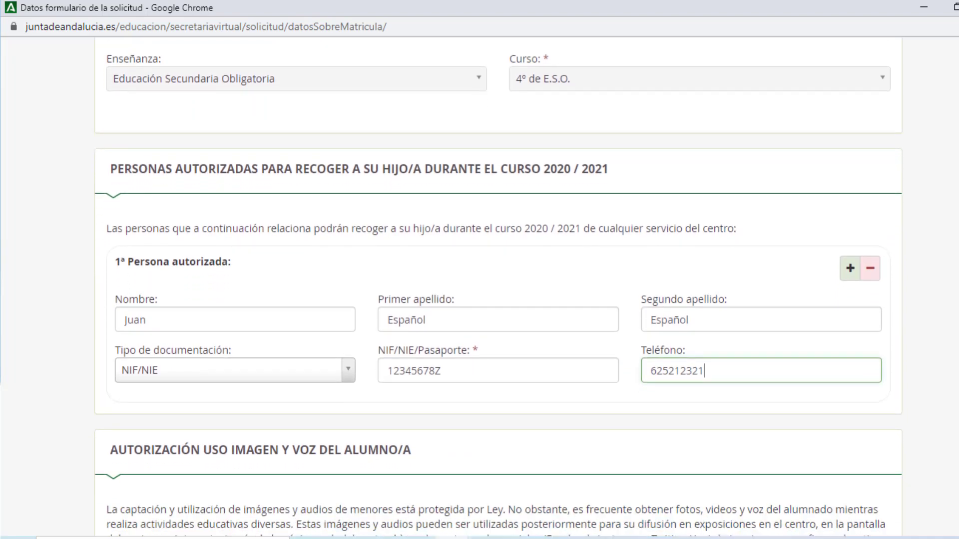
left_click(849, 270)
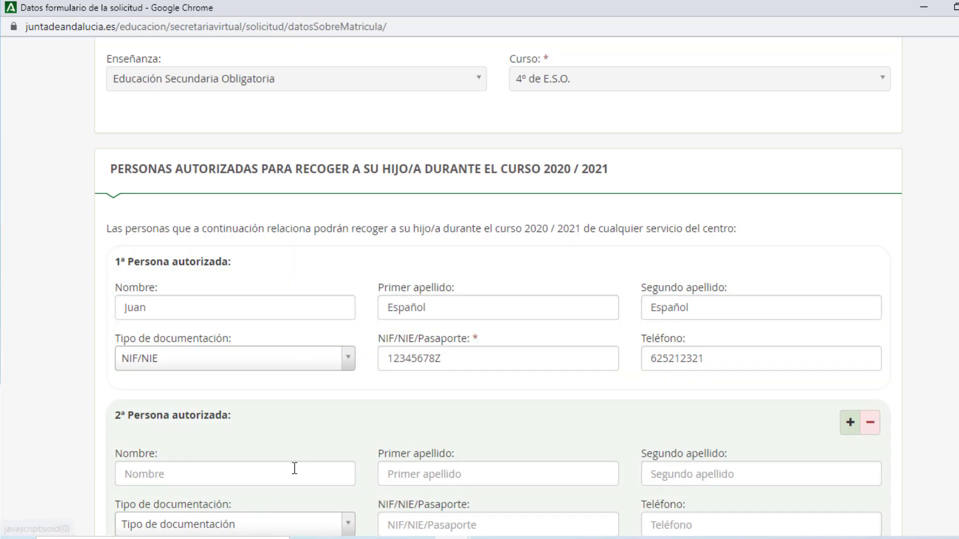
left_click(870, 428)
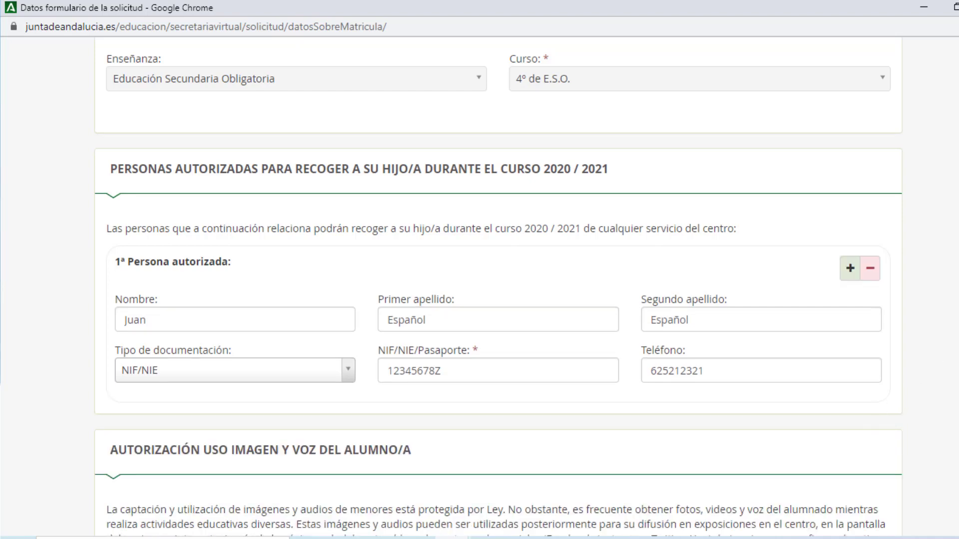
Step: Select AUTORIZO for the educational use of the student's images and audio, and save the authorisations form
scroll(498, 287, "down", 2)
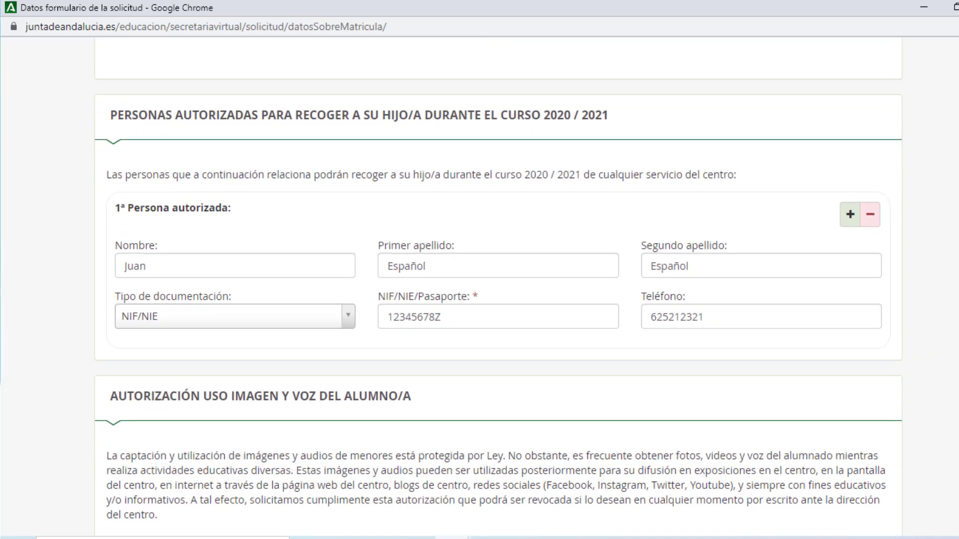
scroll(497, 287, "down", 1)
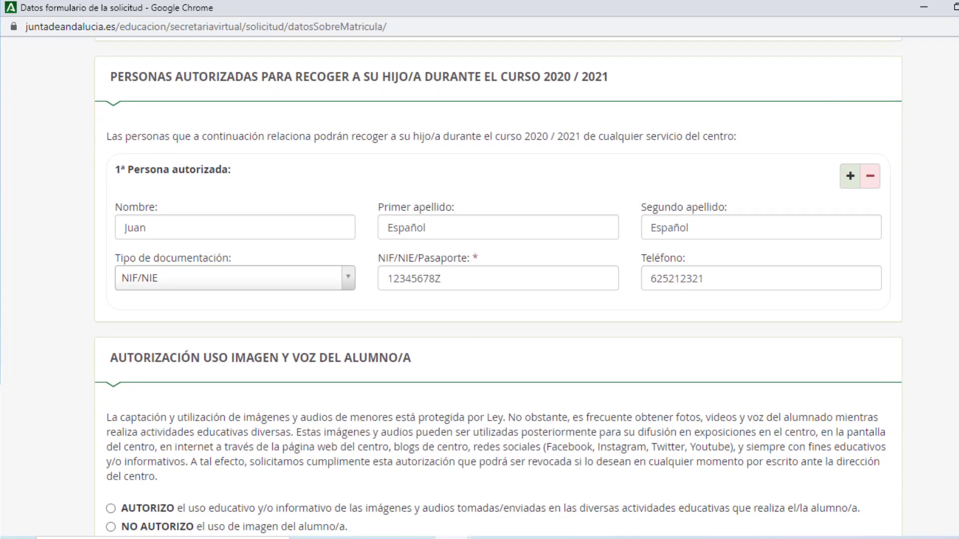
scroll(498, 286, "down", 2)
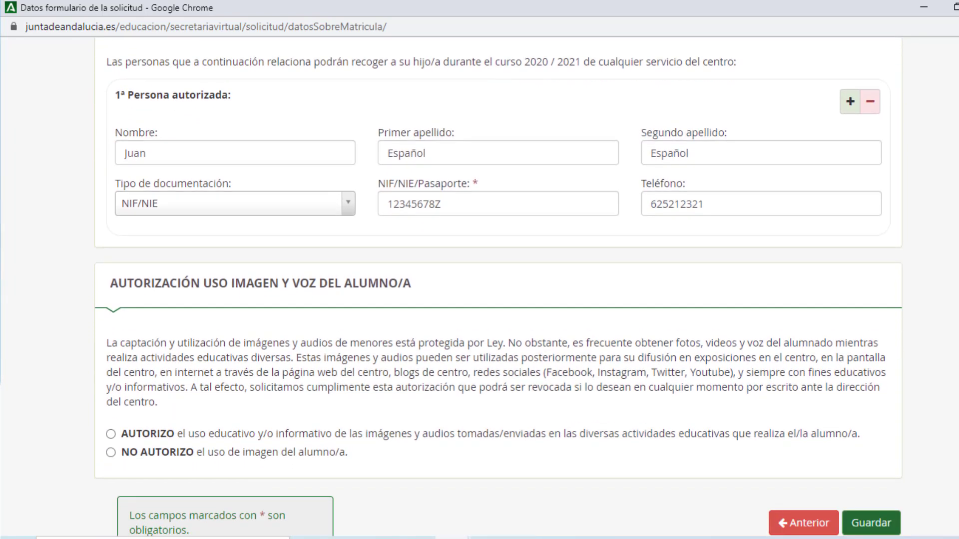
scroll(497, 287, "down", 1)
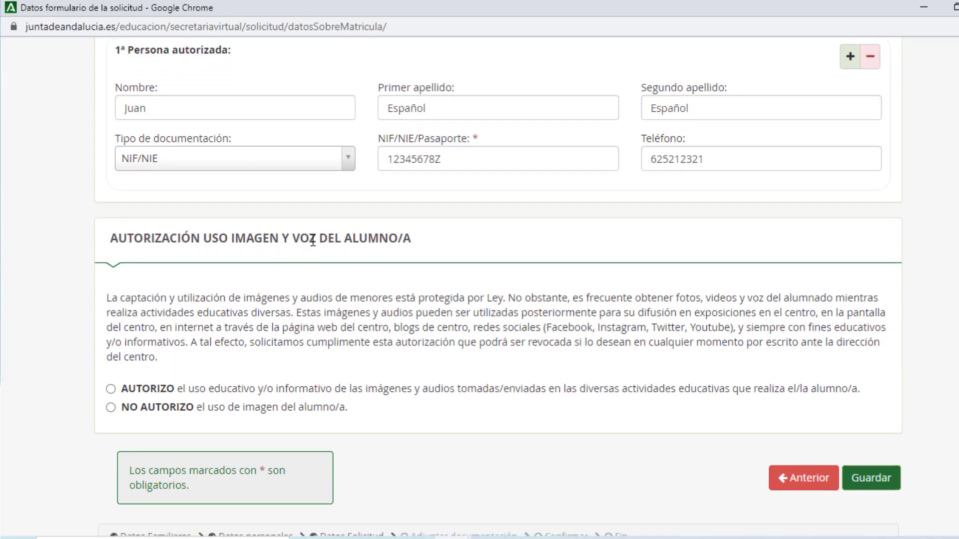
left_click(111, 389)
left_click(873, 483)
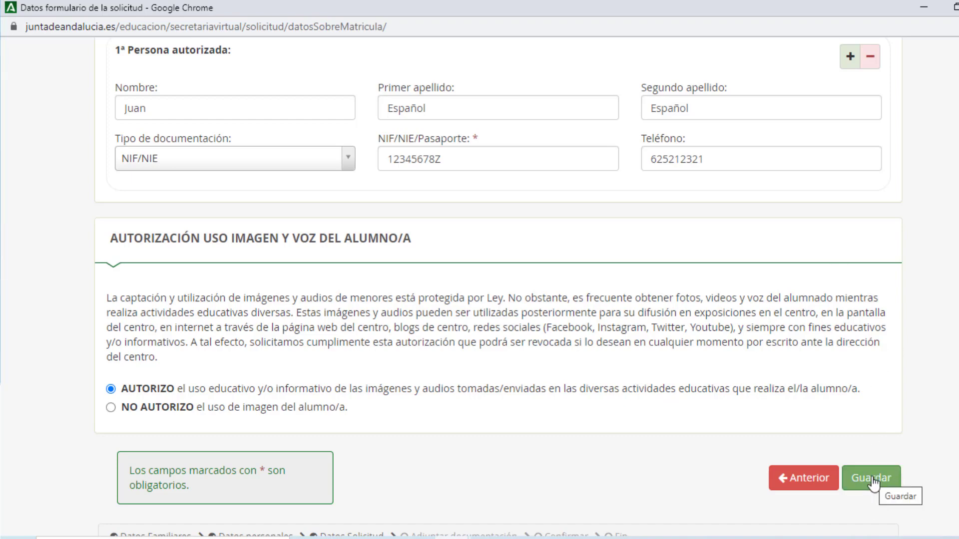
left_click(873, 482)
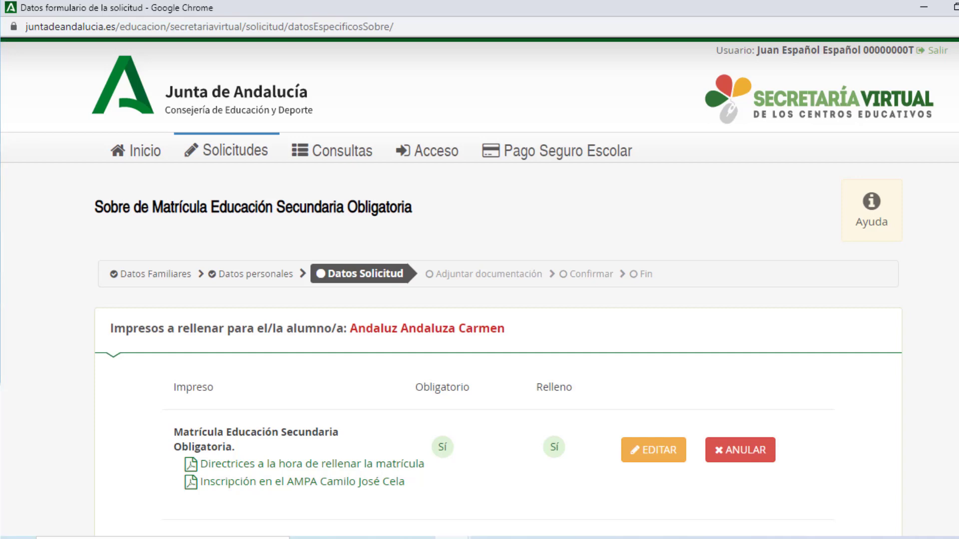
Step: Examine the whole list of forms, including their Obligatorio and Relleno status, Pago seguro escolar and the informative documents
scroll(479, 287, "down", 2)
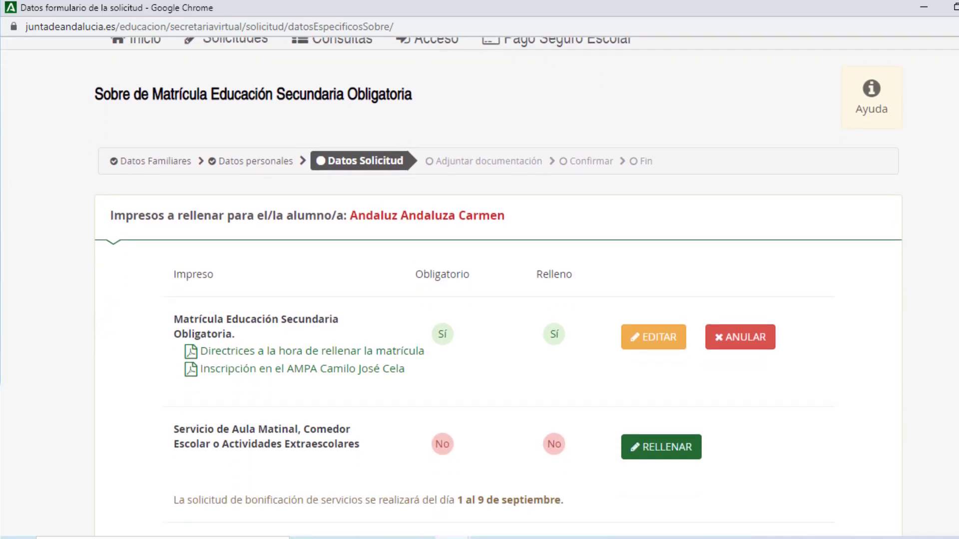
scroll(480, 287, "down", 4)
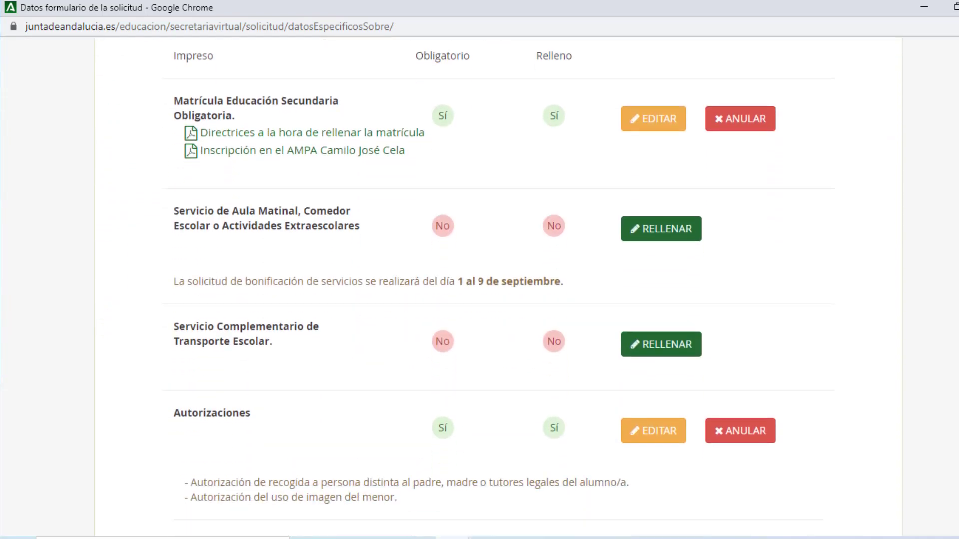
scroll(480, 287, "down", 3)
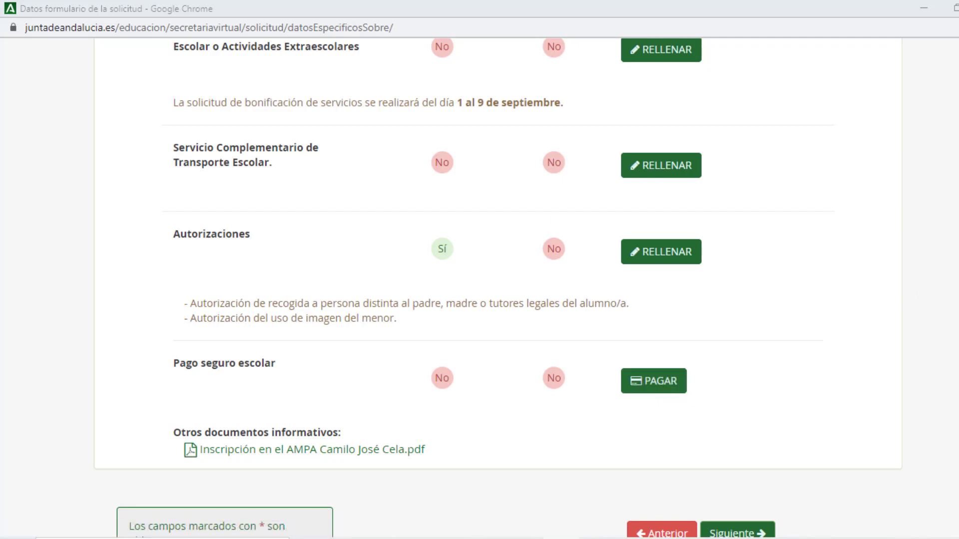
scroll(497, 287, "up", 7)
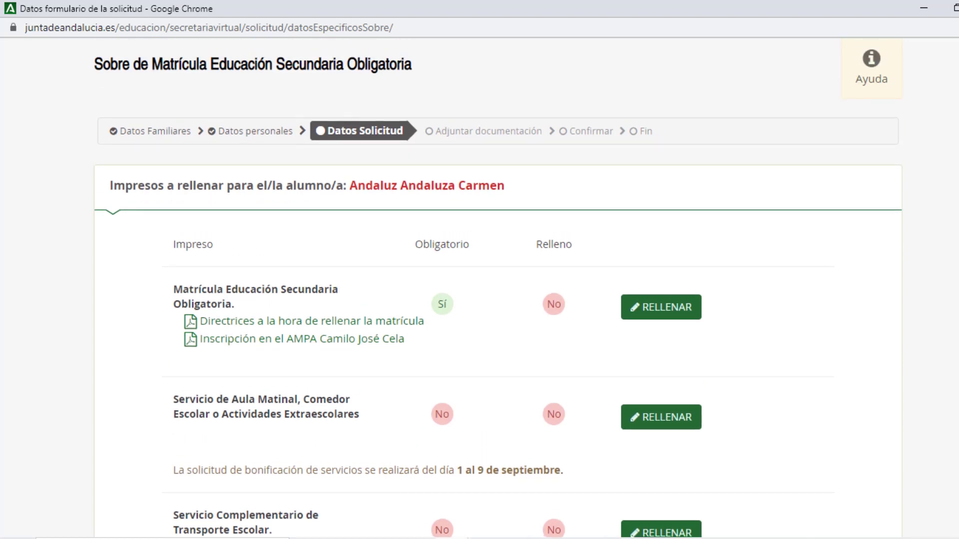
scroll(497, 291, "up", 2)
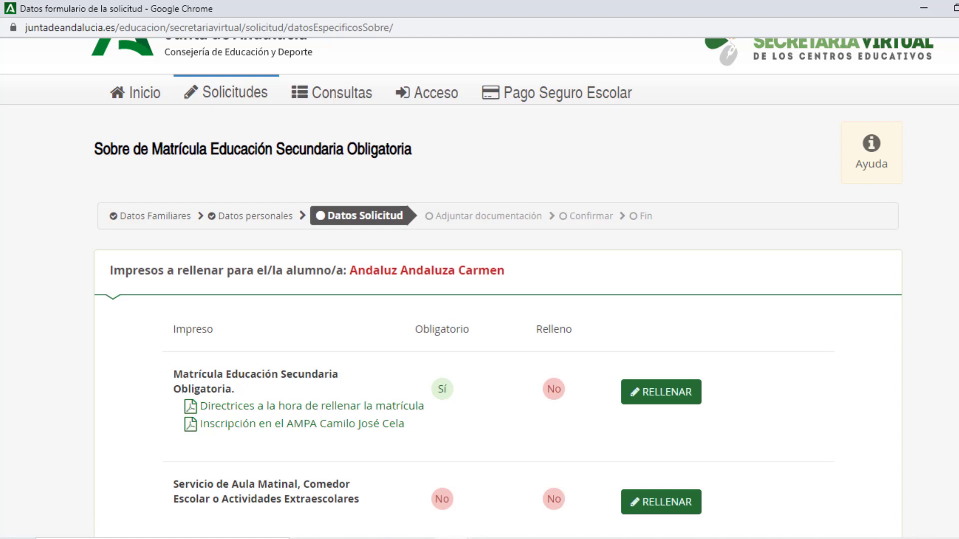
scroll(498, 288, "down", 8)
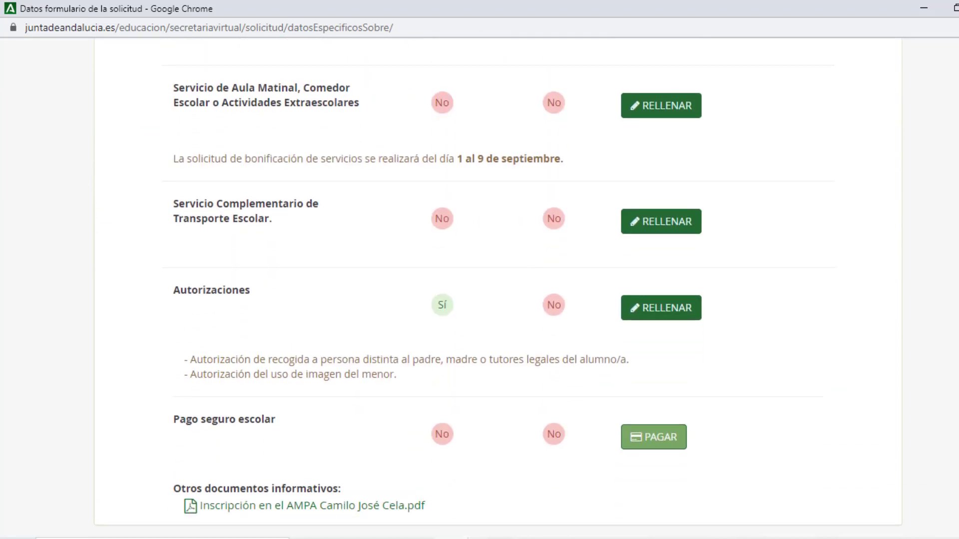
scroll(498, 289, "down", 1)
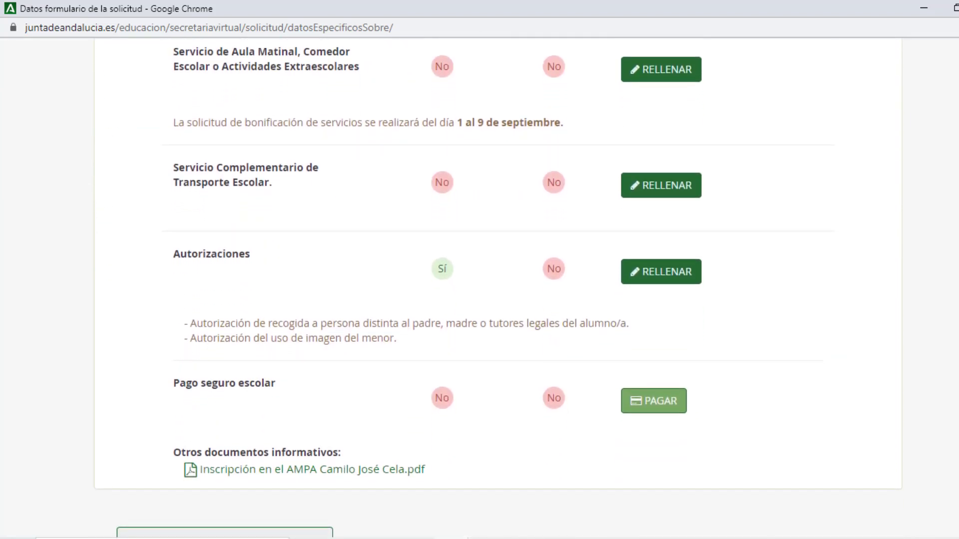
scroll(498, 288, "down", 1)
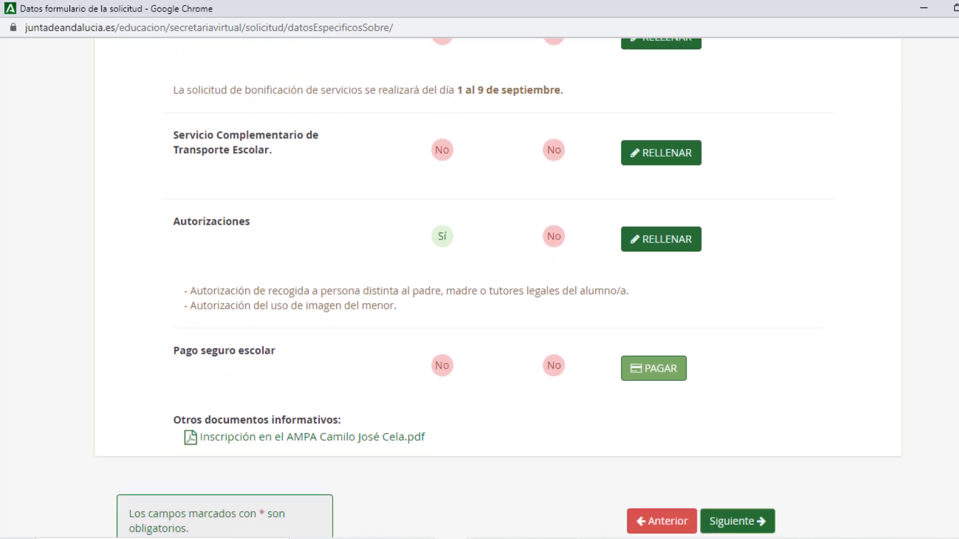
scroll(497, 289, "up", 1)
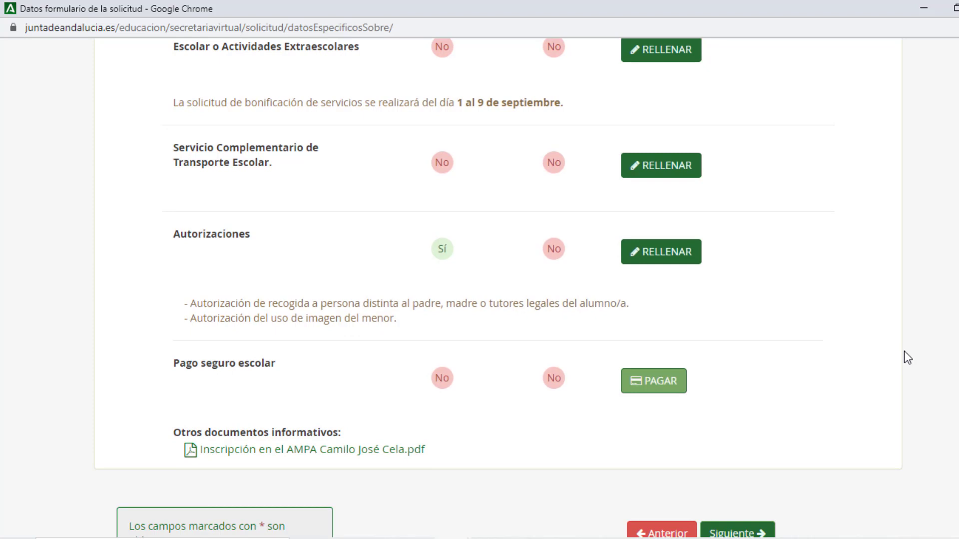
Step: Continue to the Adjuntar documentación stage, accepting to leave the Aula Matinal, Comedor or Actividades and Transporte Escolar forms unfilled
scroll(498, 288, "down", 2)
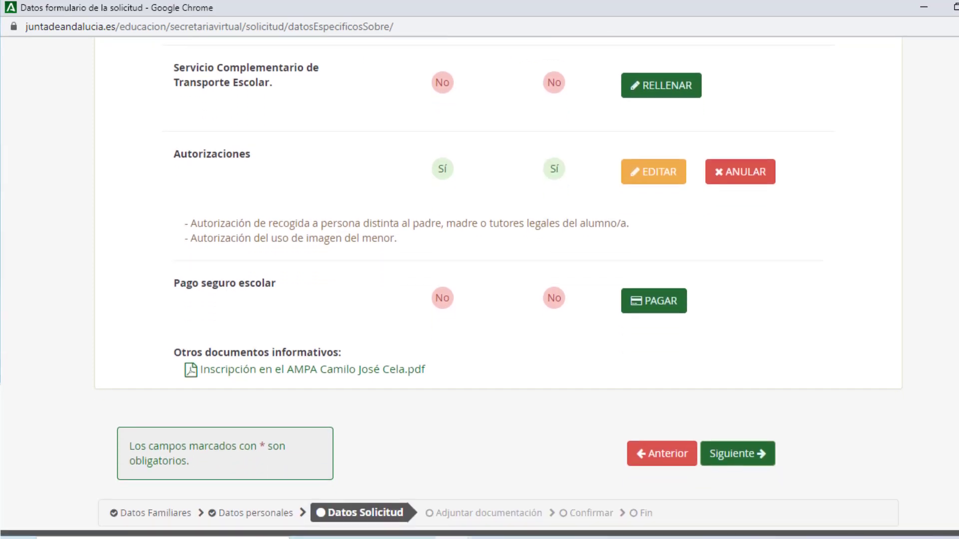
left_click(743, 455)
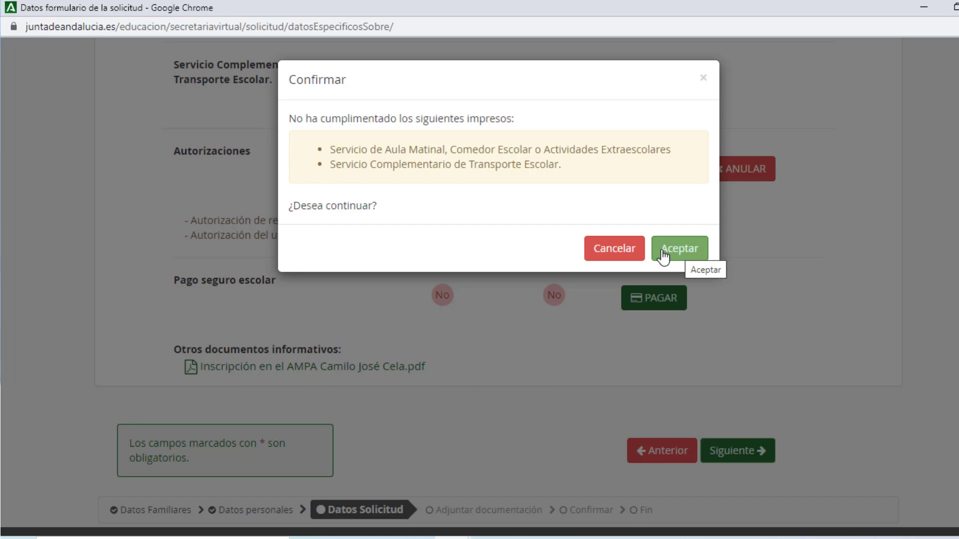
left_click(663, 256)
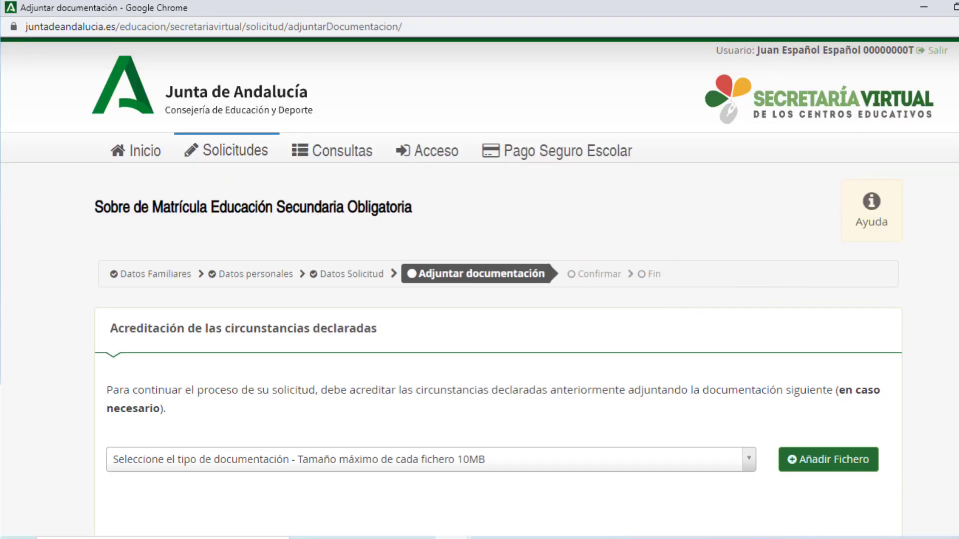
scroll(479, 299, "down", 1)
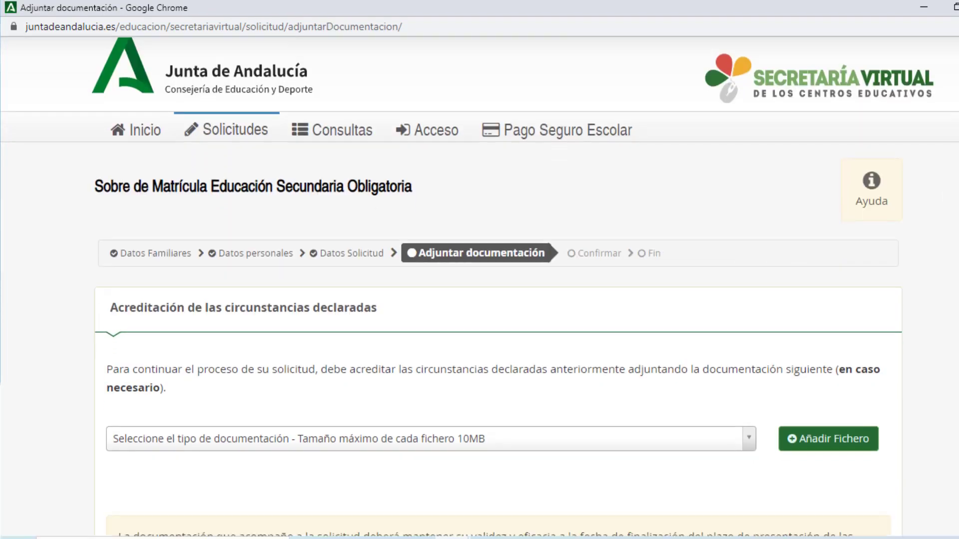
scroll(479, 300, "down", 1)
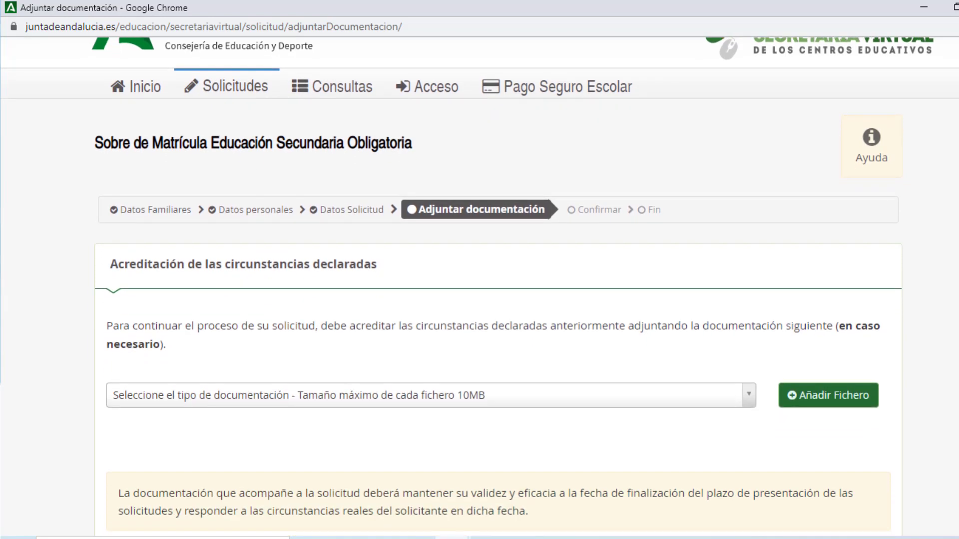
scroll(480, 300, "down", 1)
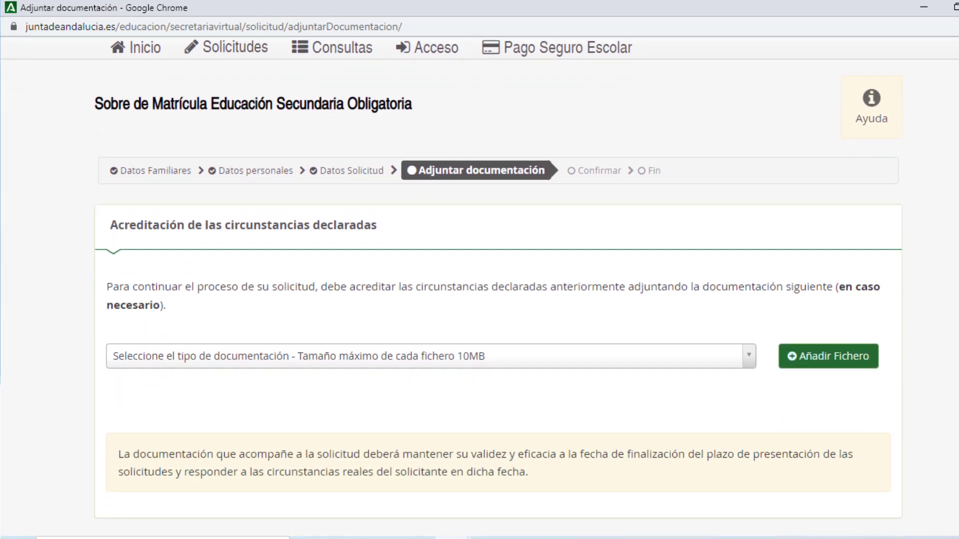